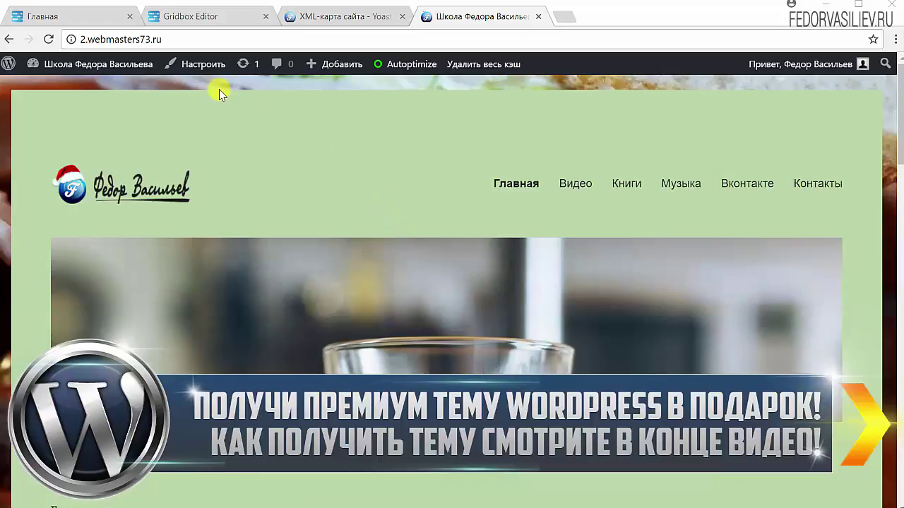
# Select the site address 2.webmasters73.ru in the WordPress browser's address bar.
pyautogui.click(188, 38)
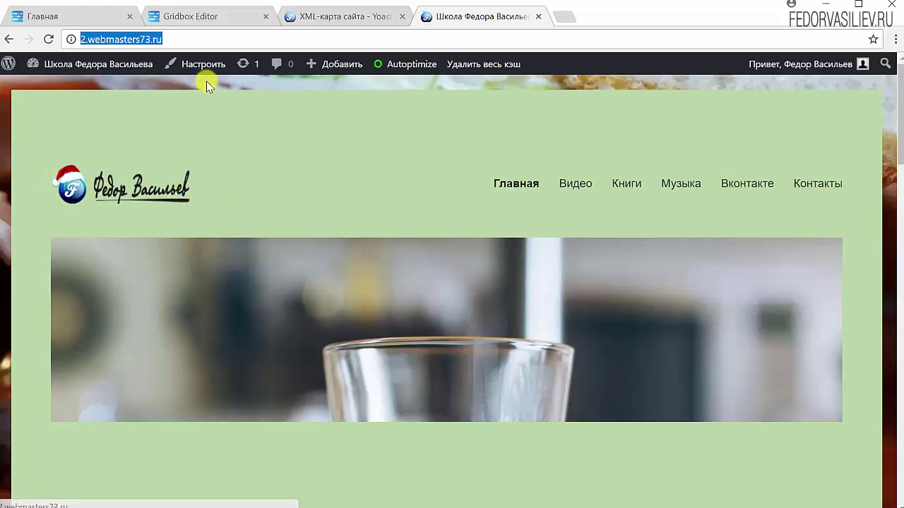
pyautogui.click(222, 36)
pyautogui.moveTo(222, 37); pyautogui.dragTo(73, 55)
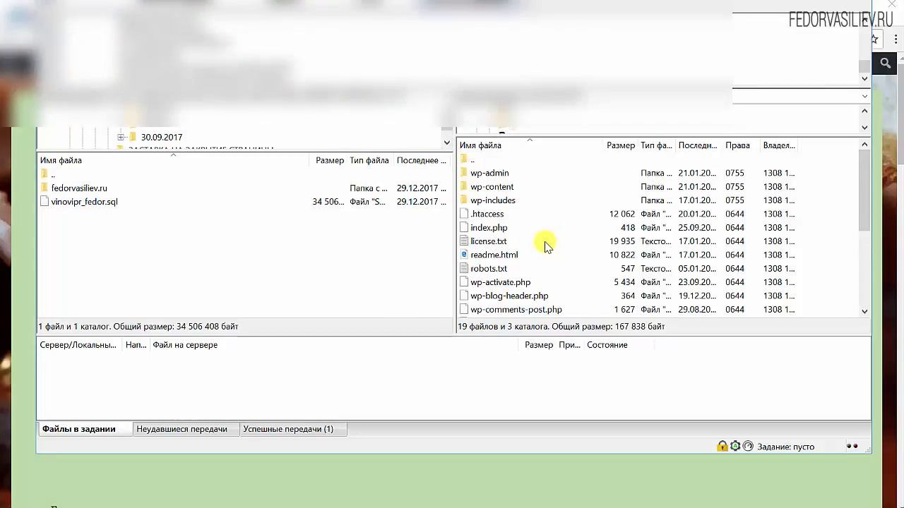
# Open the server's robots.txt in the editor and locate its outdated Sitemap line.
pyautogui.click(483, 272)
pyautogui.rightClick(484, 273)
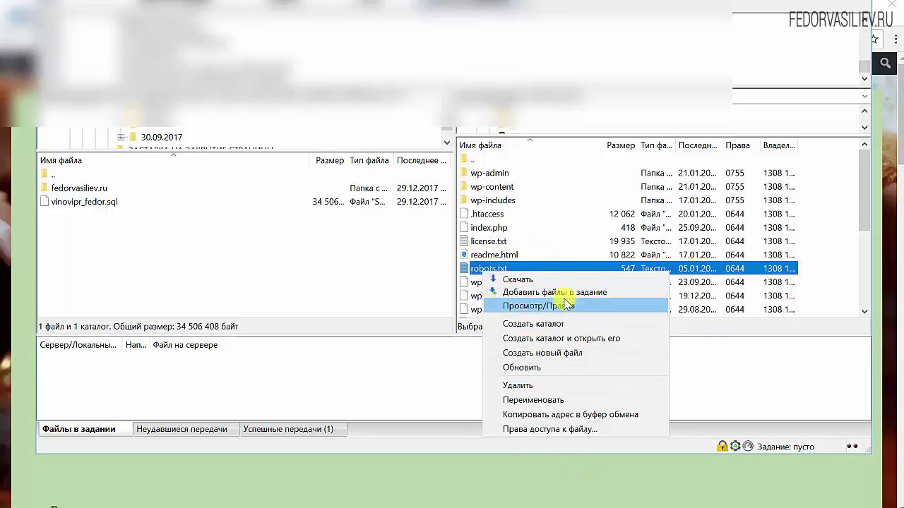
pyautogui.click(558, 306)
pyautogui.click(701, 270)
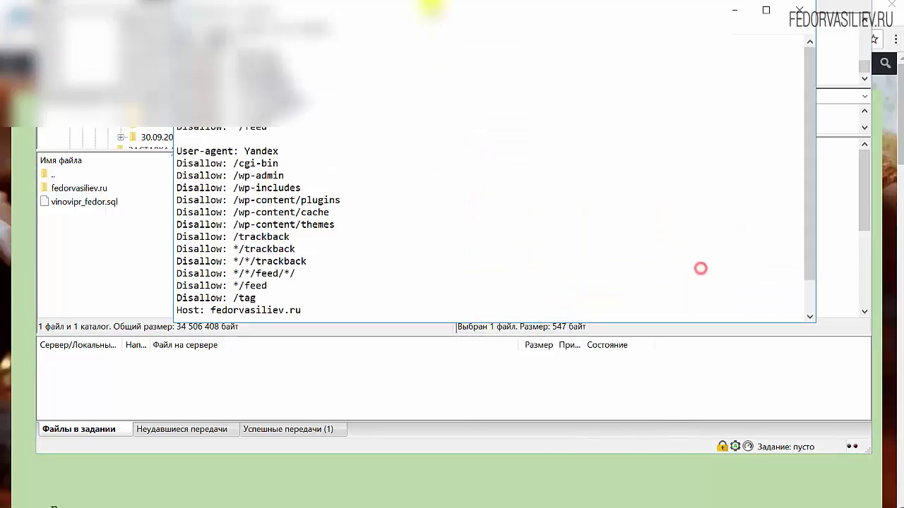
pyautogui.scroll(-1, 410, 143)
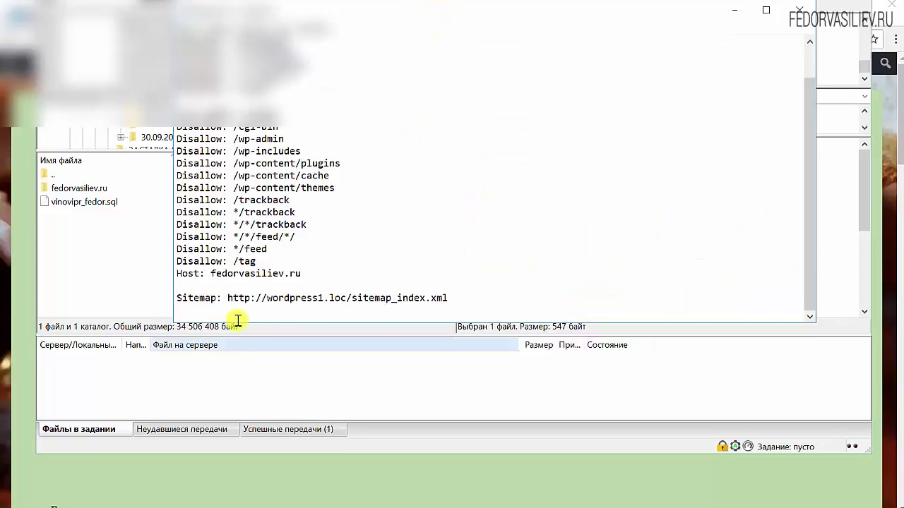
pyautogui.moveTo(205, 298); pyautogui.dragTo(216, 298)
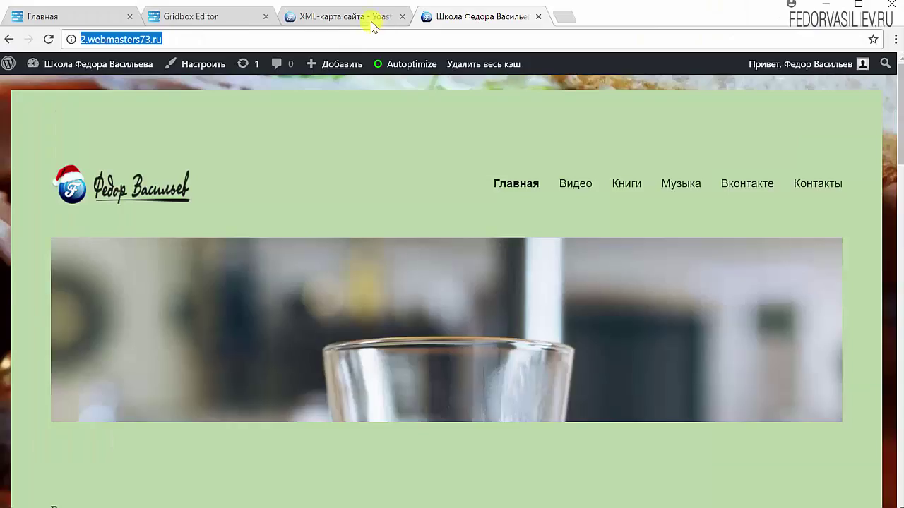
# Copy the sitemap address 2.webmasters73.ru/sitemap_index.xml from Yoast's generated XML sitemap.
pyautogui.click(369, 21)
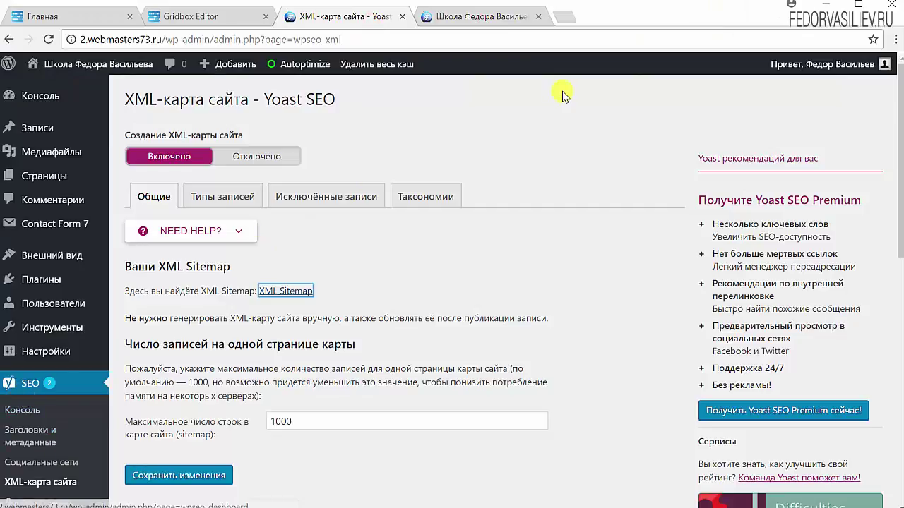
pyautogui.click(285, 295)
pyautogui.click(167, 37)
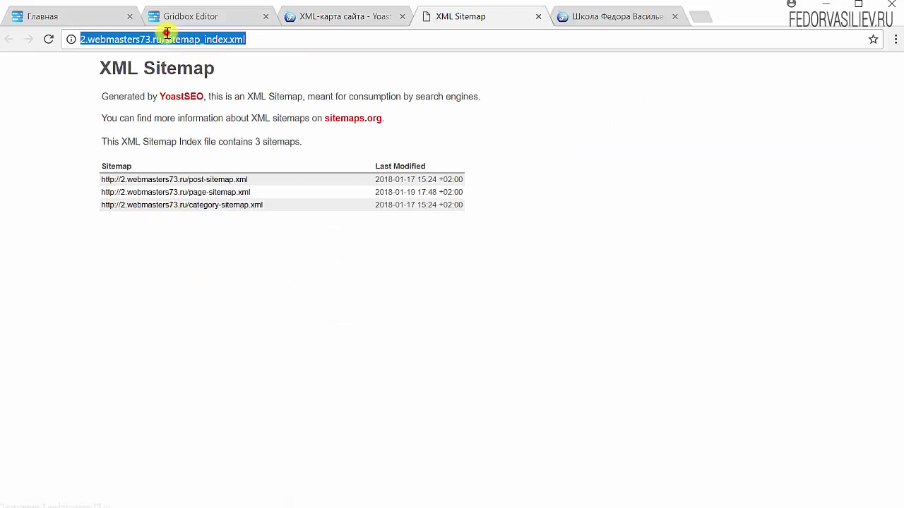
pyautogui.rightClick(167, 36)
pyautogui.click(202, 91)
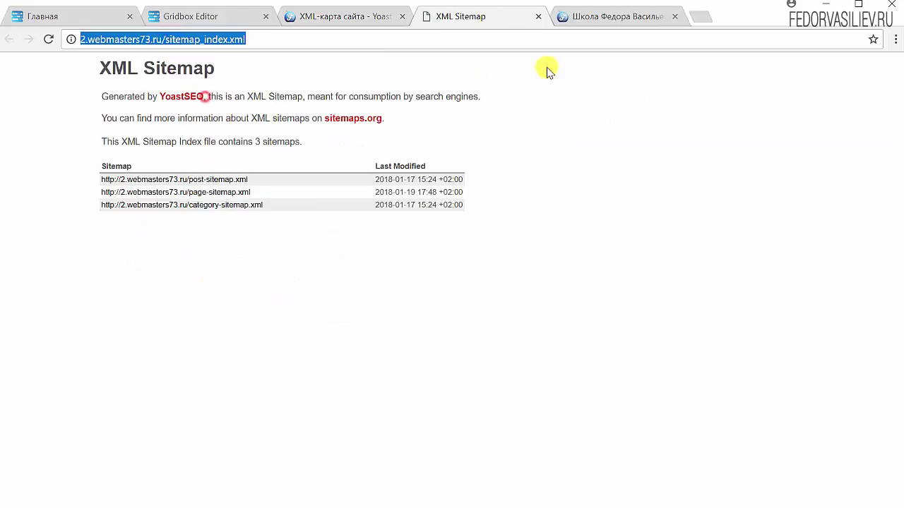
pyautogui.click(538, 15)
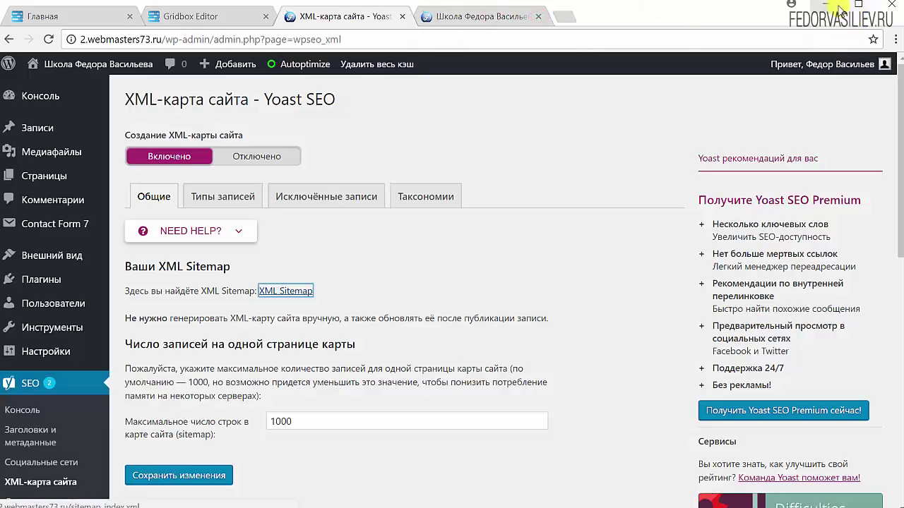
pyautogui.click(838, 7)
# Paste the real sitemap address over the old one on the Sitemap line.
pyautogui.click(454, 297)
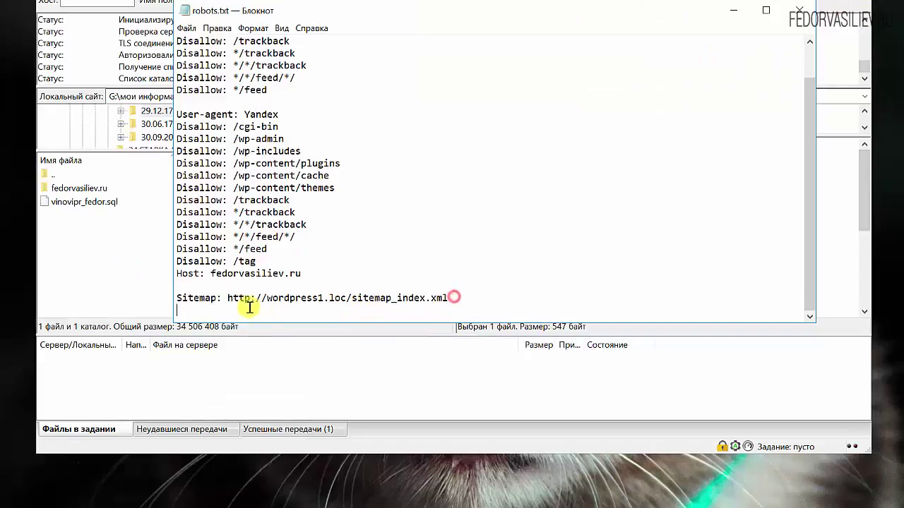
pyautogui.moveTo(249, 307); pyautogui.dragTo(228, 297)
pyautogui.hotkey('ctrl', 'v')
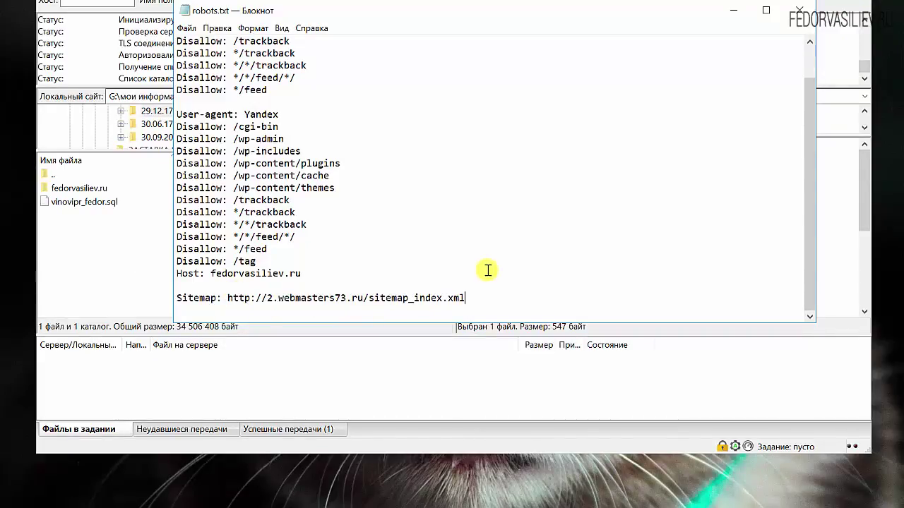
# Replace the Host value fedorvasiliev.ru with 2.webmasters73.ru.
pyautogui.doubleClick(198, 274)
pyautogui.click(258, 289)
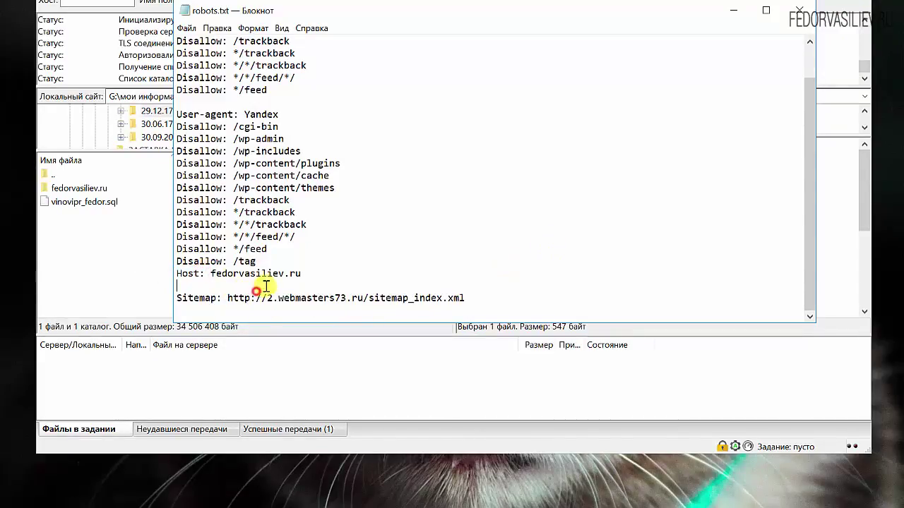
pyautogui.moveTo(363, 302); pyautogui.dragTo(269, 302)
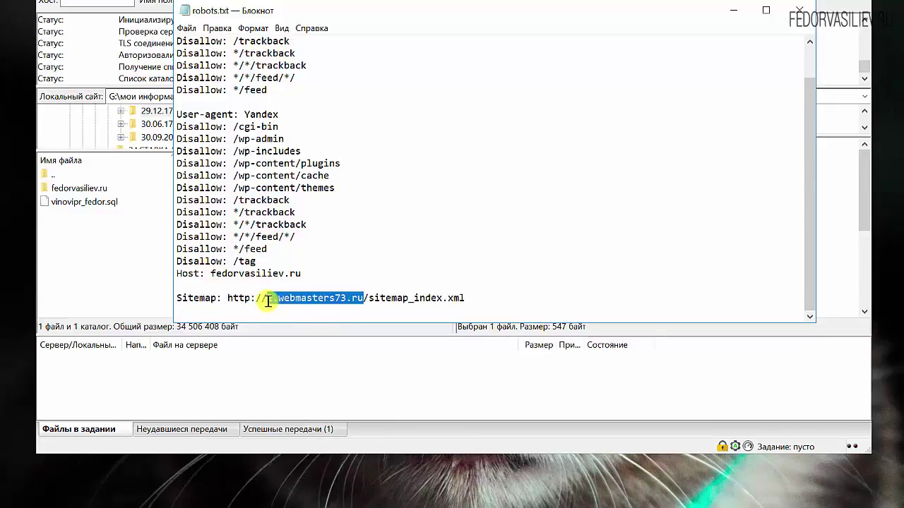
pyautogui.rightClick(269, 300)
pyautogui.click(299, 343)
pyautogui.moveTo(303, 275); pyautogui.dragTo(205, 274)
pyautogui.hotkey('ctrl', 'v')
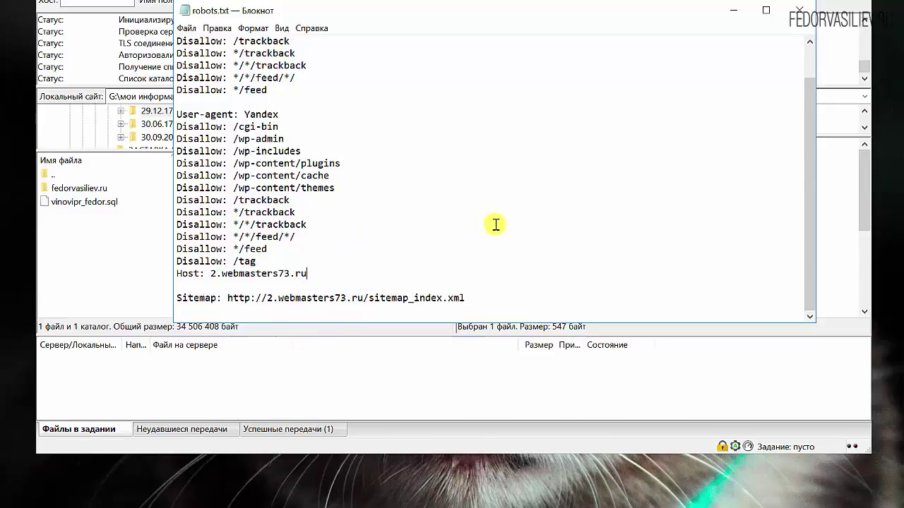
# Review the edited Host and Sitemap lines in robots.txt.
pyautogui.moveTo(305, 275); pyautogui.dragTo(208, 275)
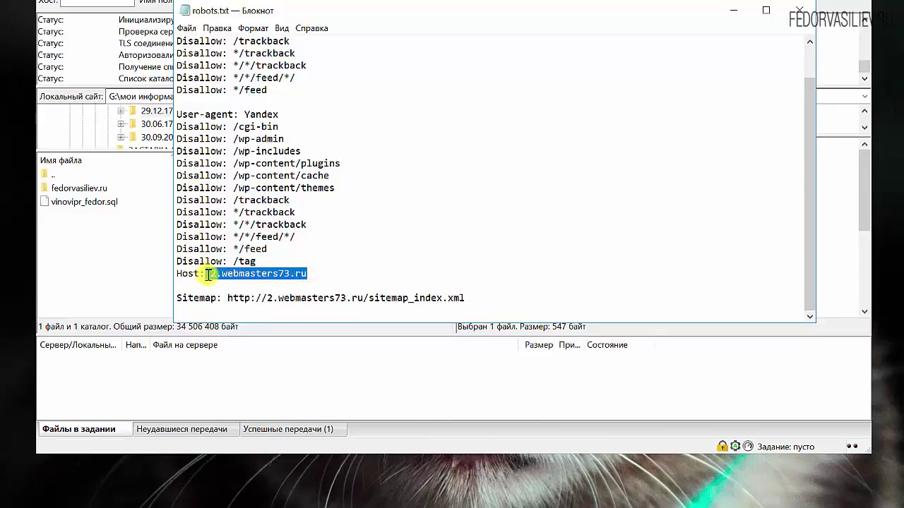
pyautogui.click(339, 262)
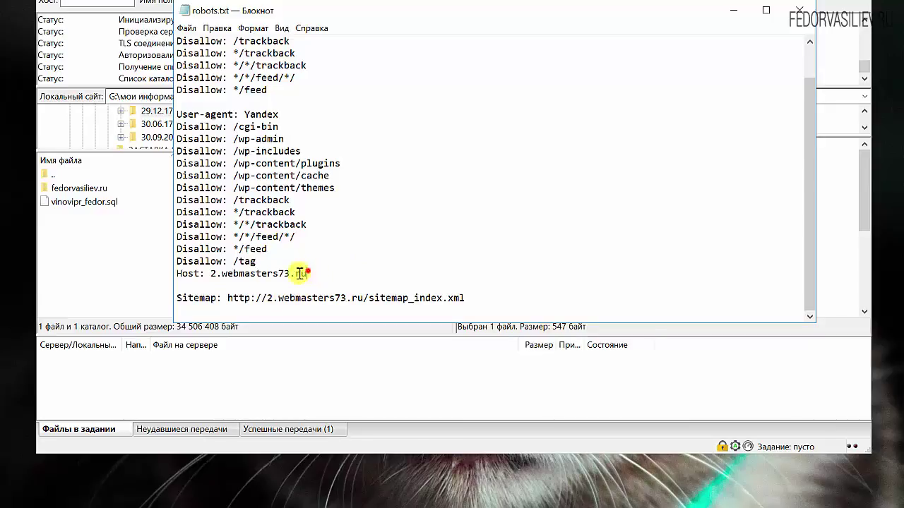
pyautogui.moveTo(307, 274); pyautogui.dragTo(267, 298)
pyautogui.click(228, 298)
pyautogui.click(227, 297)
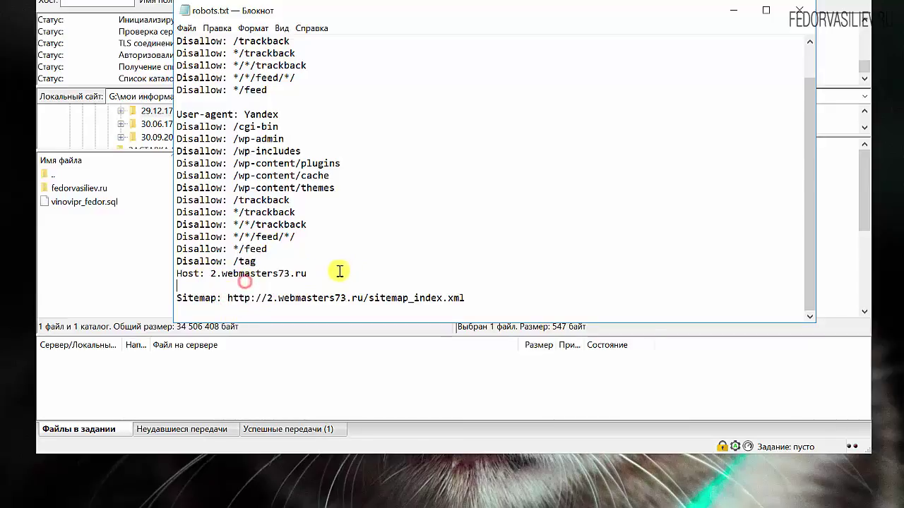
pyautogui.moveTo(334, 274); pyautogui.dragTo(209, 274)
pyautogui.click(459, 230)
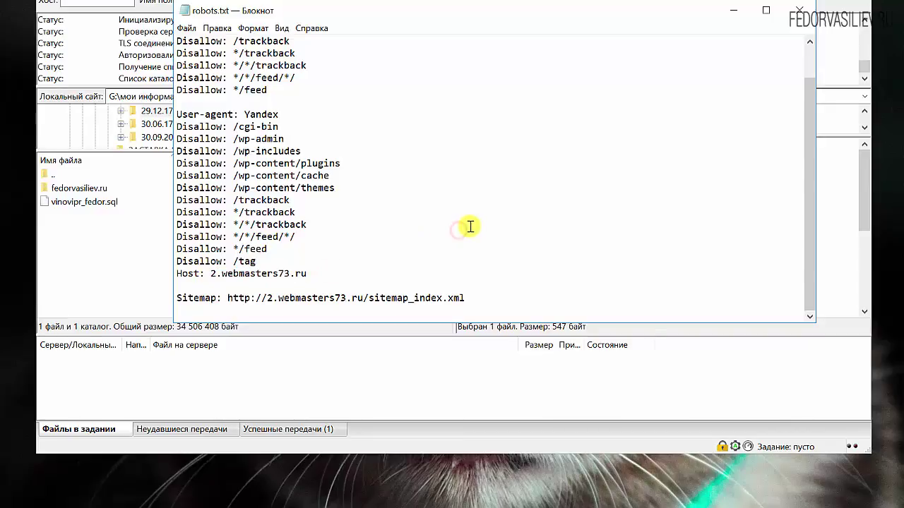
# Save robots.txt and upload it back to the server from FileZilla.
pyautogui.click(799, 10)
pyautogui.click(423, 231)
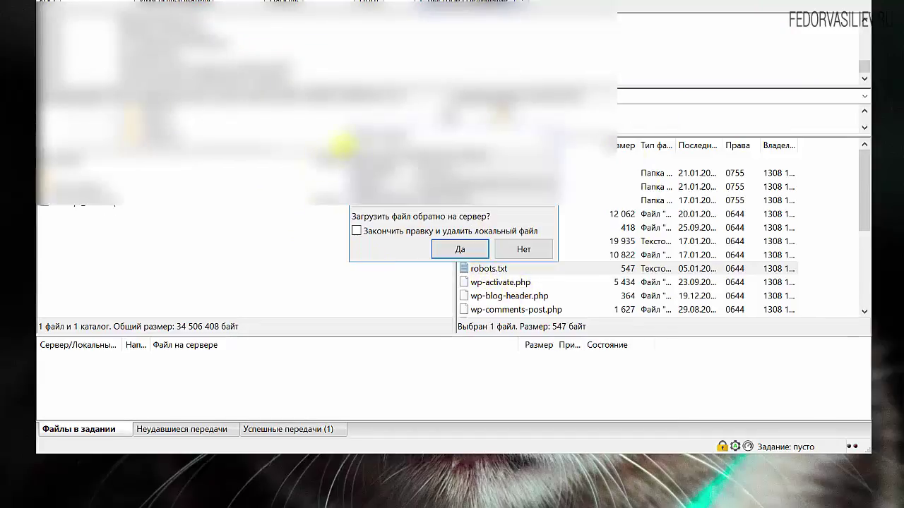
pyautogui.click(460, 250)
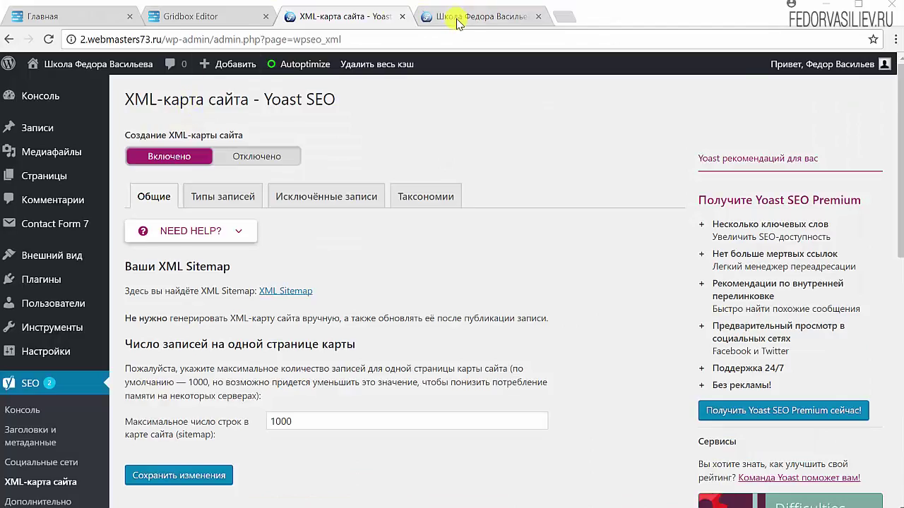
pyautogui.click(444, 17)
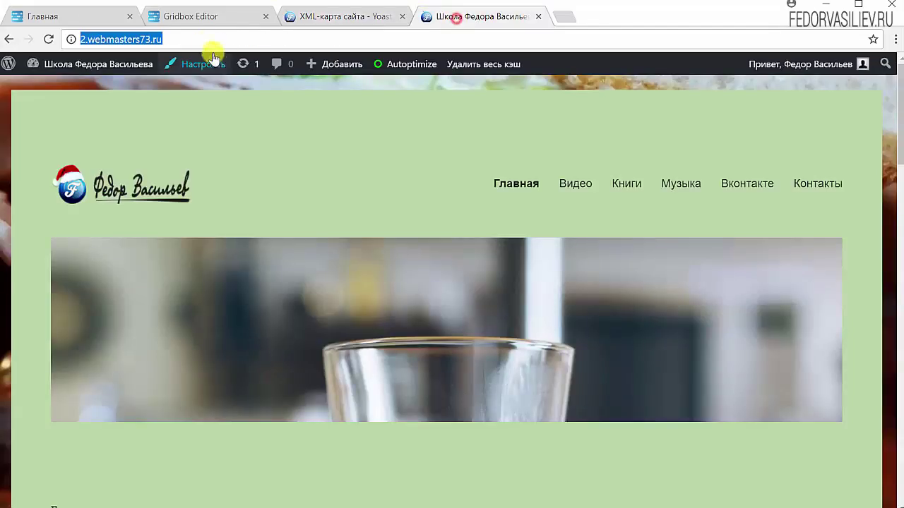
pyautogui.rightClick(132, 42)
pyautogui.click(173, 91)
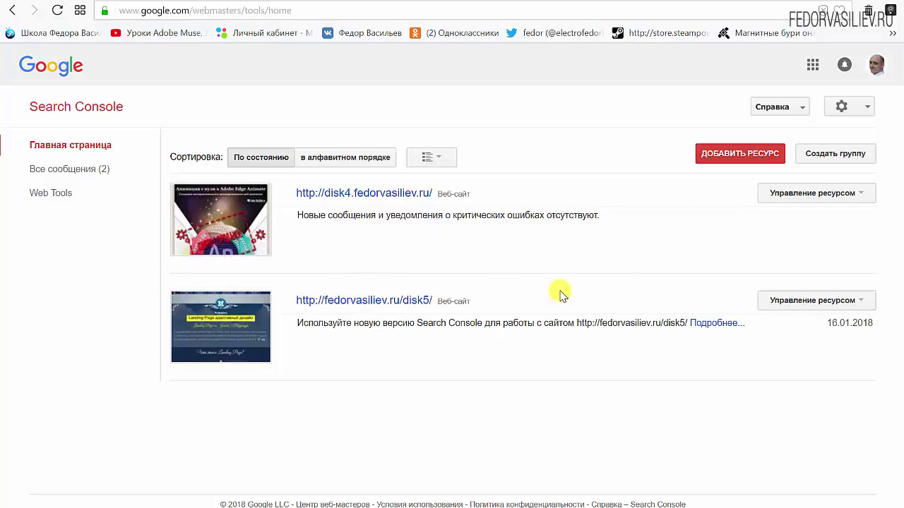
pyautogui.click(727, 155)
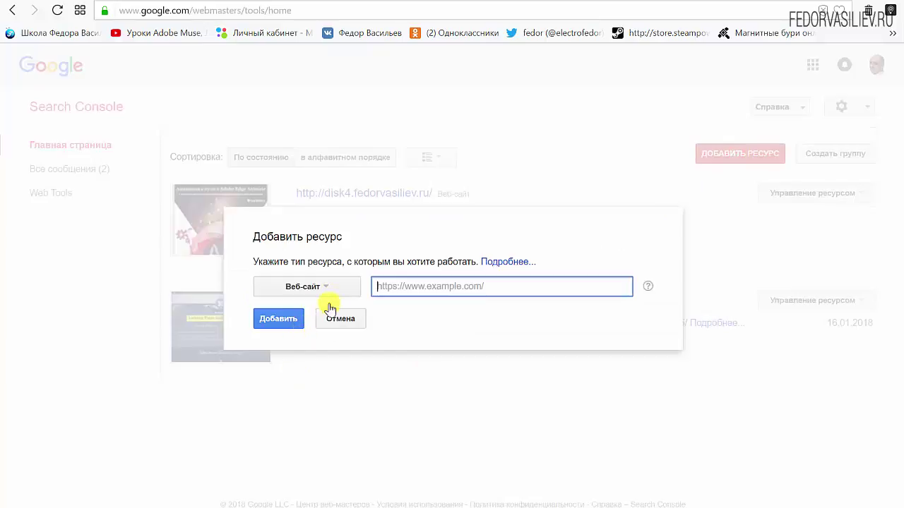
pyautogui.click(328, 287)
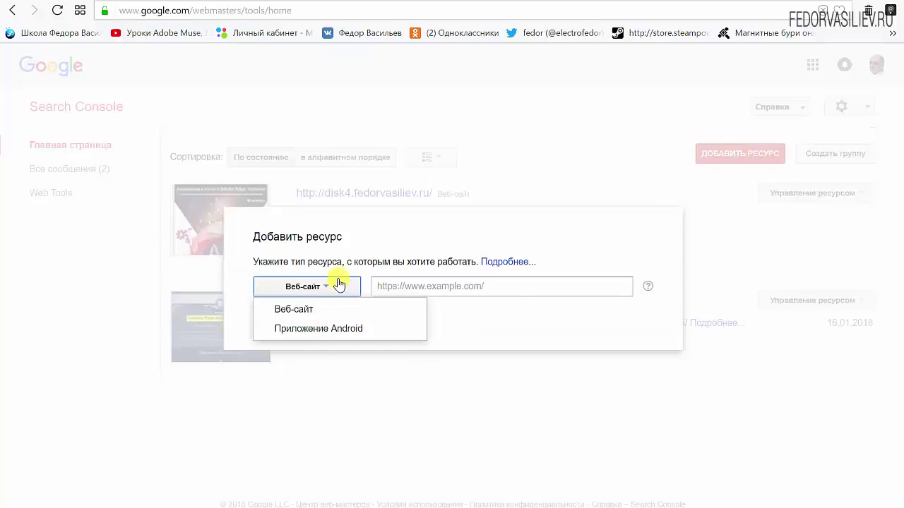
pyautogui.click(569, 313)
pyautogui.rightClick(494, 286)
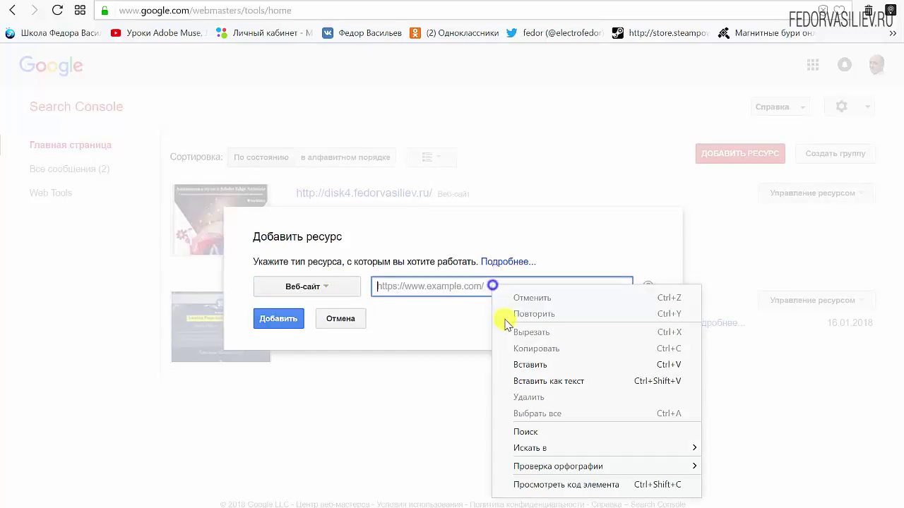
pyautogui.click(518, 365)
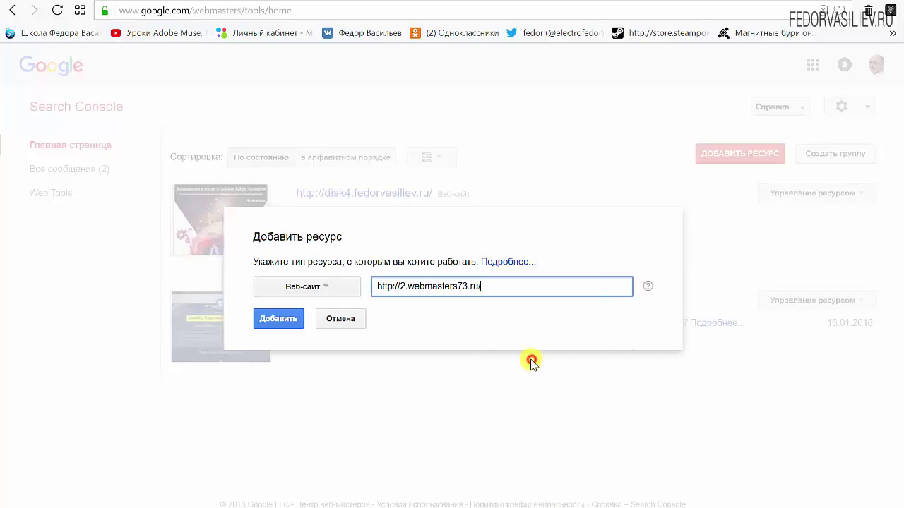
pyautogui.click(277, 321)
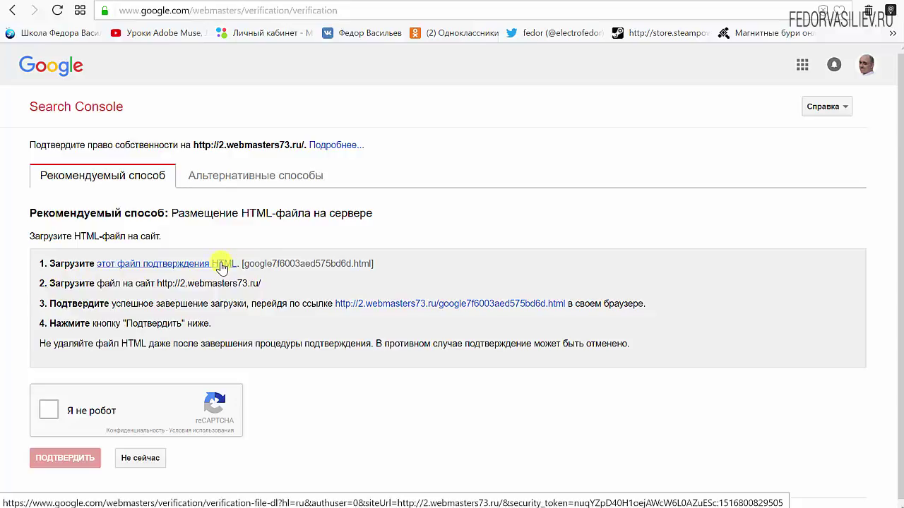
# Save google7f6003aed575bd6d.html to the desktop (Рабочий стол).
pyautogui.click(218, 266)
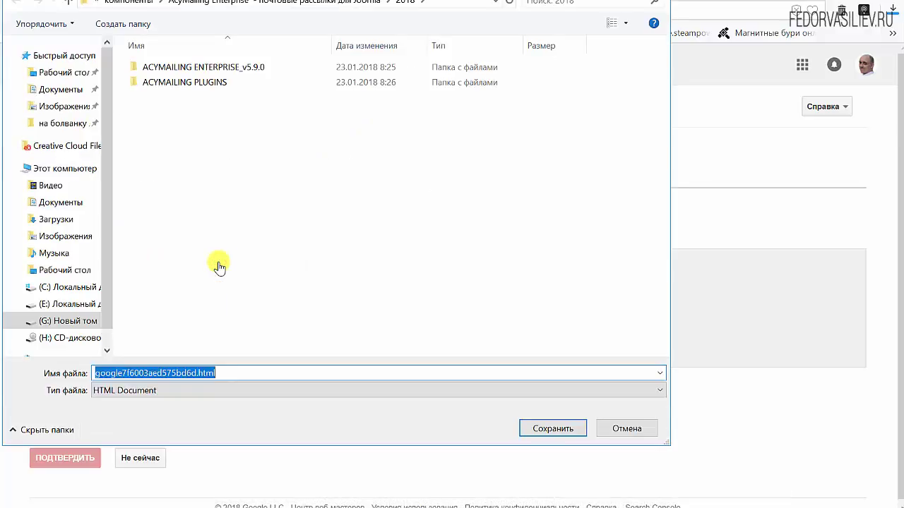
pyautogui.click(64, 72)
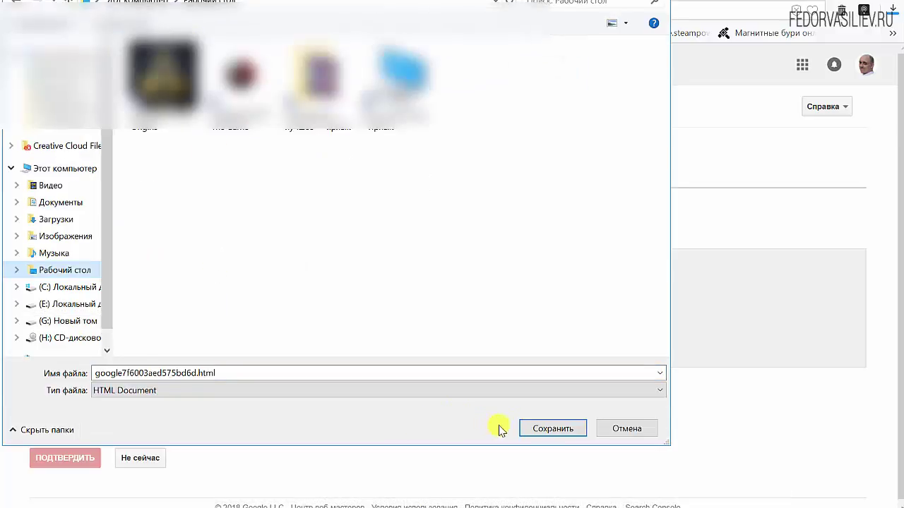
pyautogui.click(538, 429)
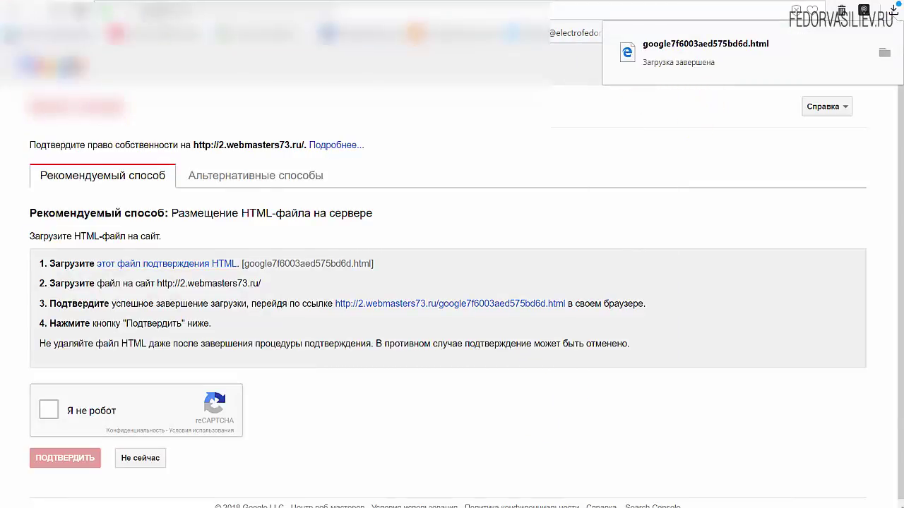
pyautogui.hotkey('alt', 'Tab')
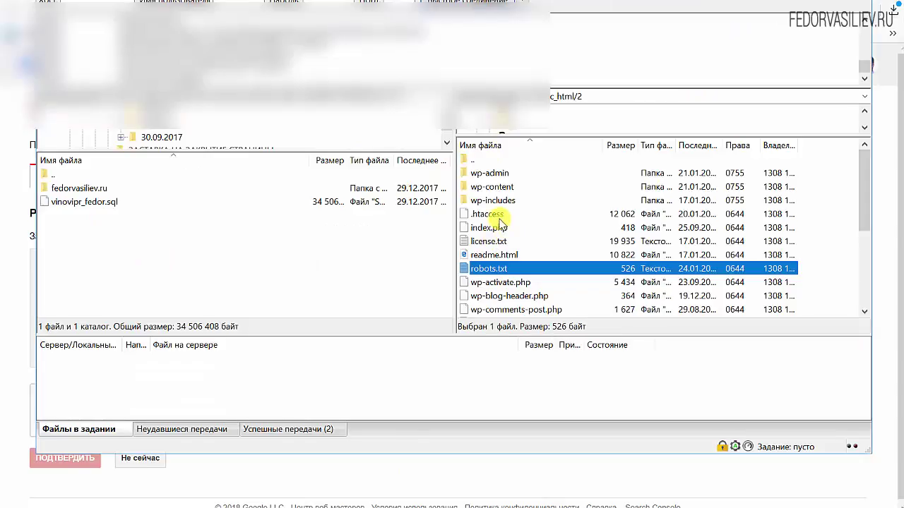
# Drag google7f6003aed575bd6d.html into the server's /public_html/2/ folder.
pyautogui.scroll(-4, 549, 198)
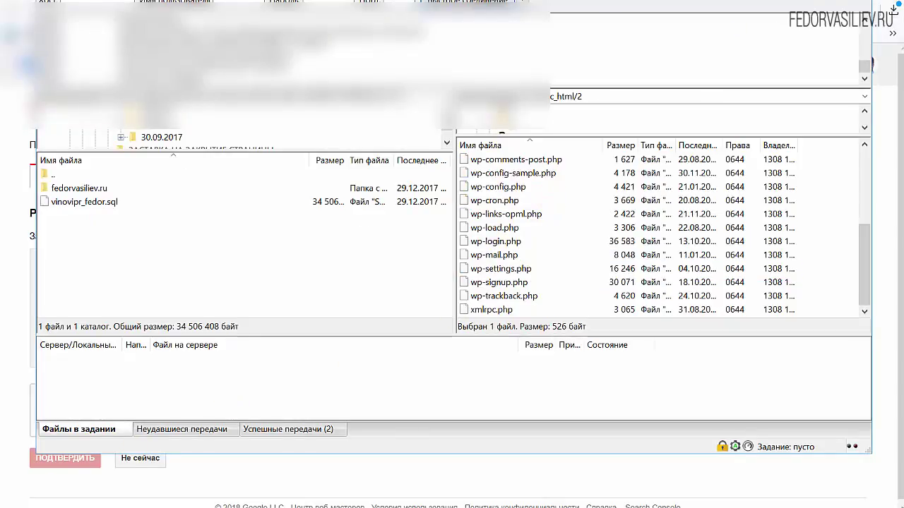
pyautogui.moveTo(526, 507); pyautogui.dragTo(578, 257)
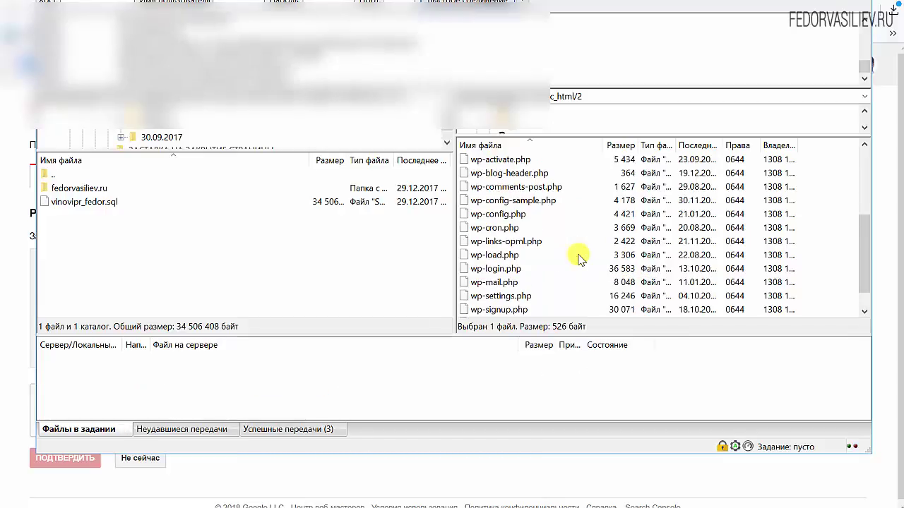
pyautogui.hotkey('alt', 'Tab')
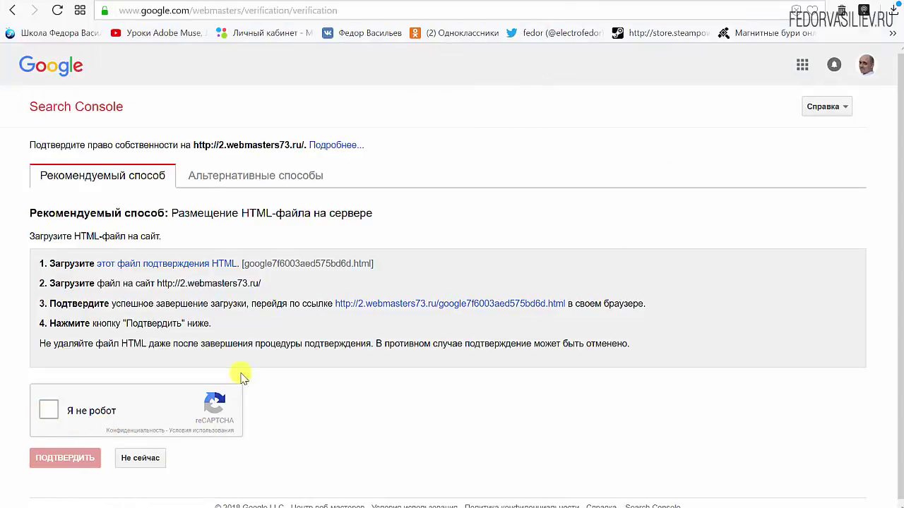
pyautogui.click(43, 420)
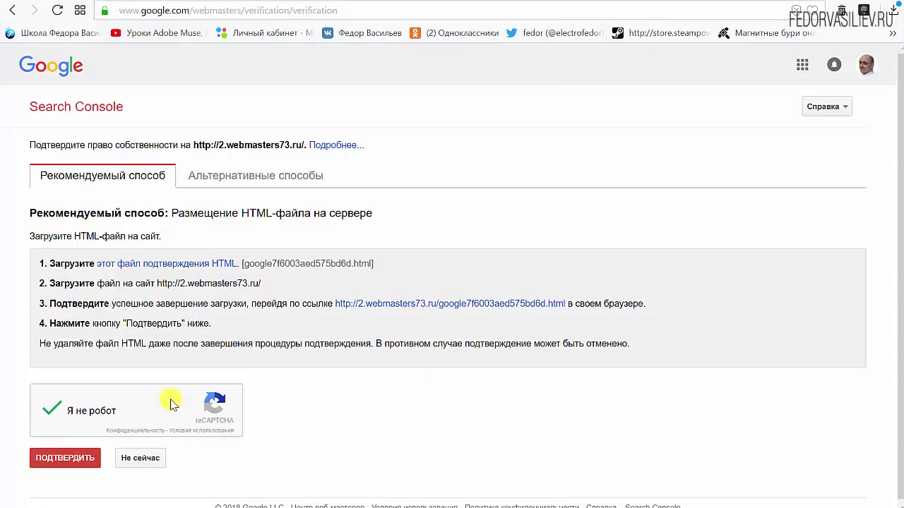
pyautogui.click(65, 460)
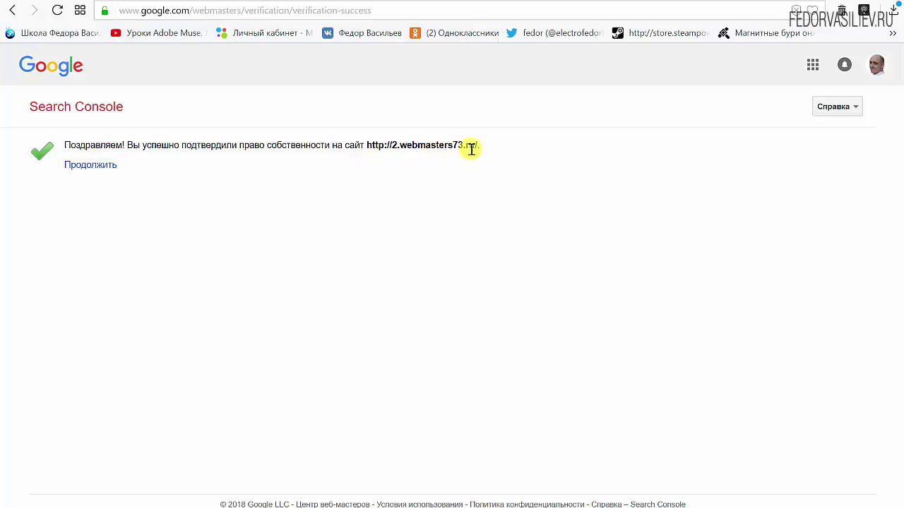
pyautogui.click(74, 166)
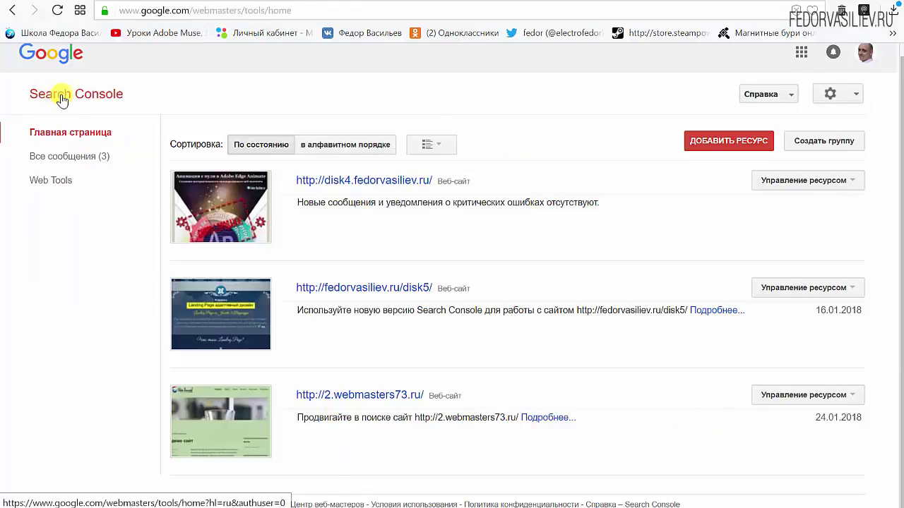
pyautogui.click(83, 94)
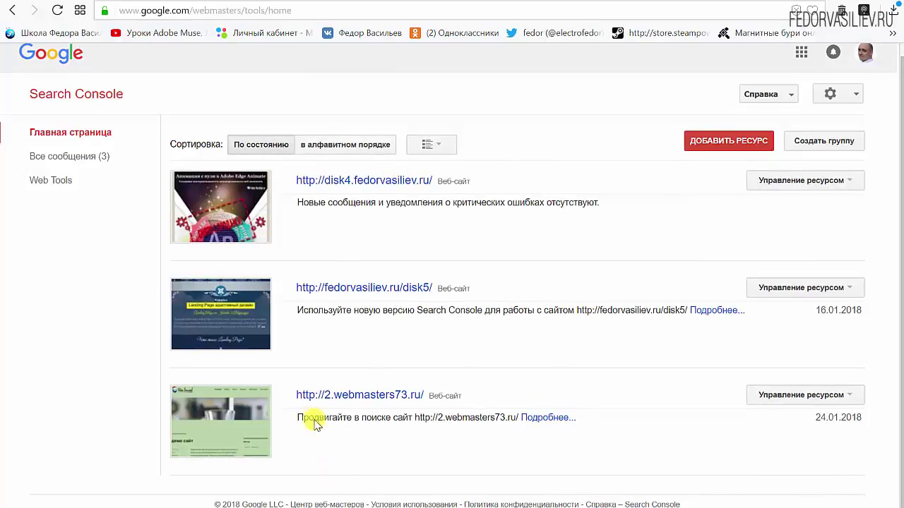
# Open Сканирование > Файлы Sitemap for 2.webmasters73.ru and start adding a sitemap.
pyautogui.click(337, 395)
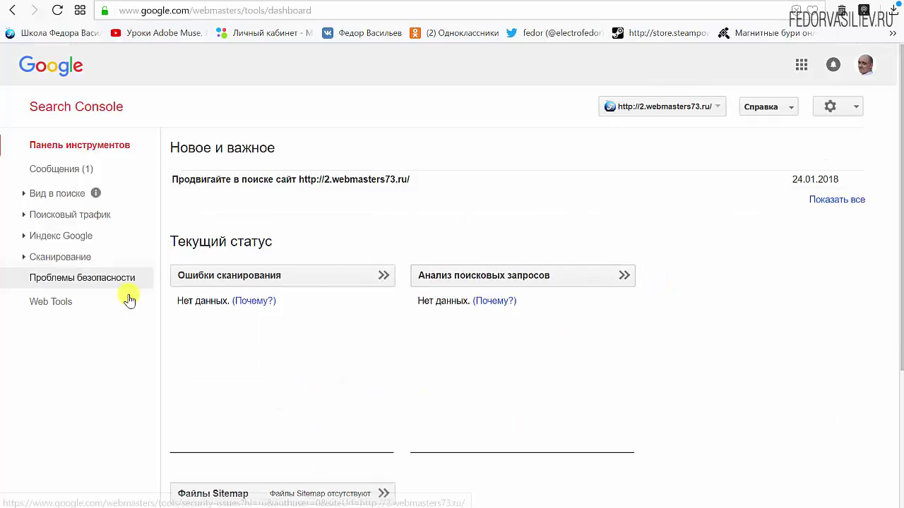
pyautogui.click(36, 258)
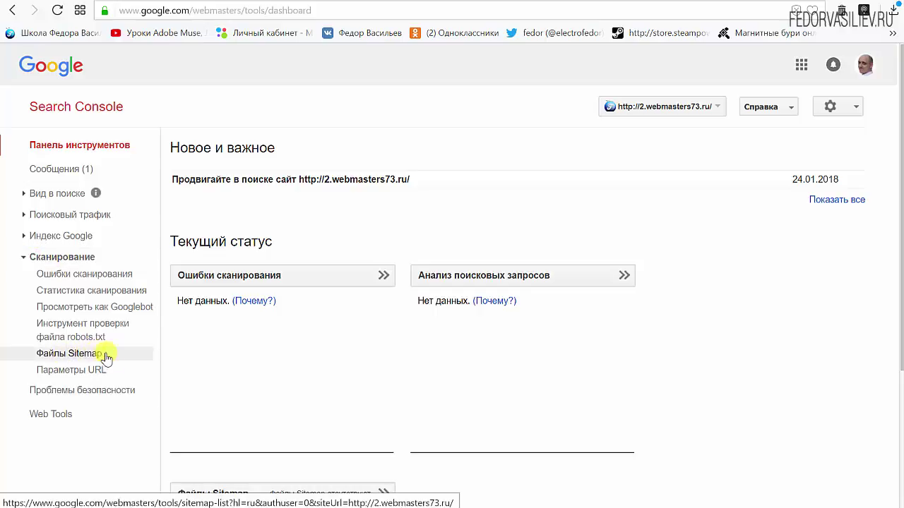
pyautogui.click(77, 354)
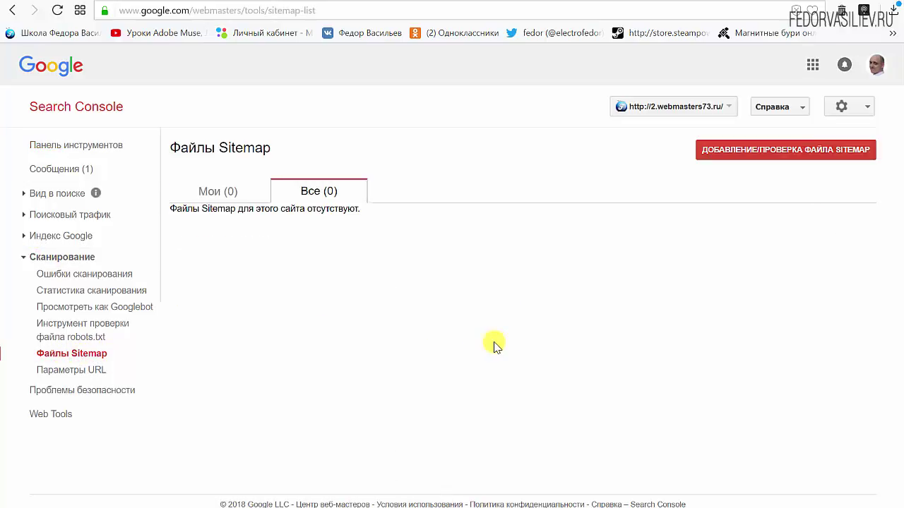
pyautogui.click(820, 150)
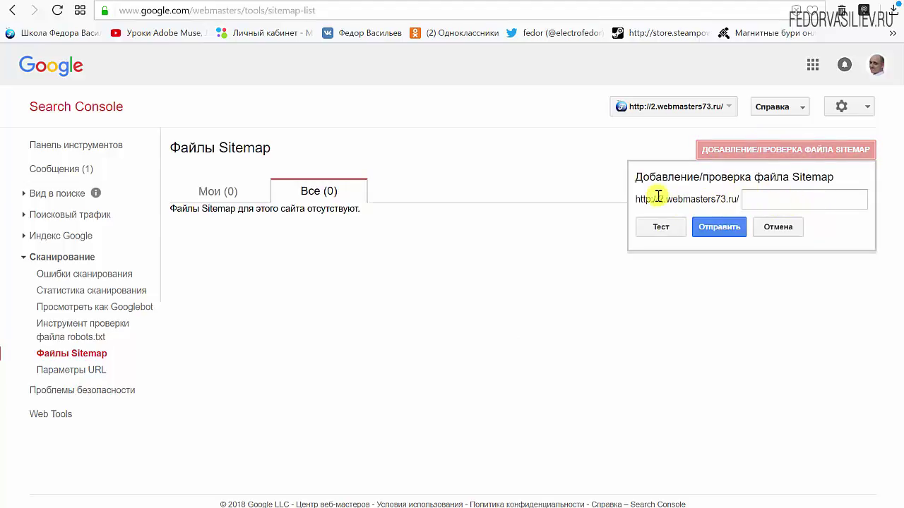
pyautogui.moveTo(636, 199); pyautogui.dragTo(749, 198)
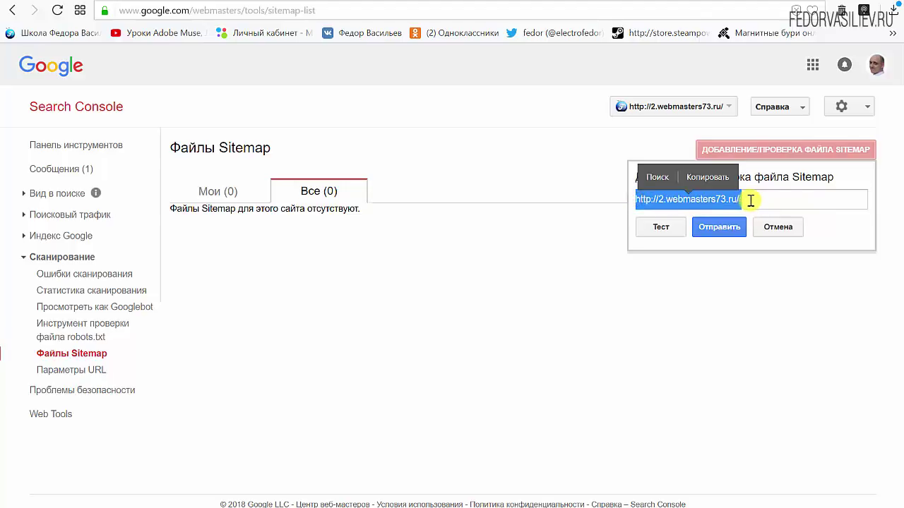
pyautogui.click(746, 199)
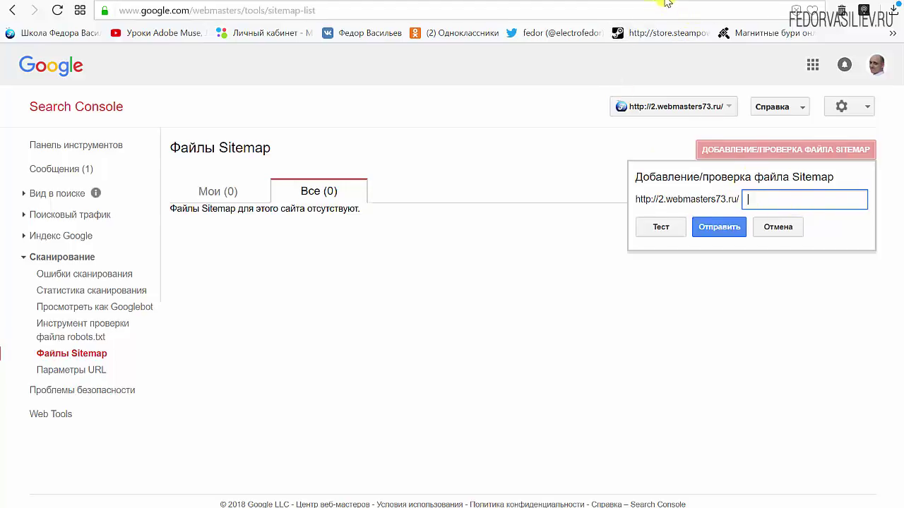
pyautogui.hotkey('alt', 'Tab')
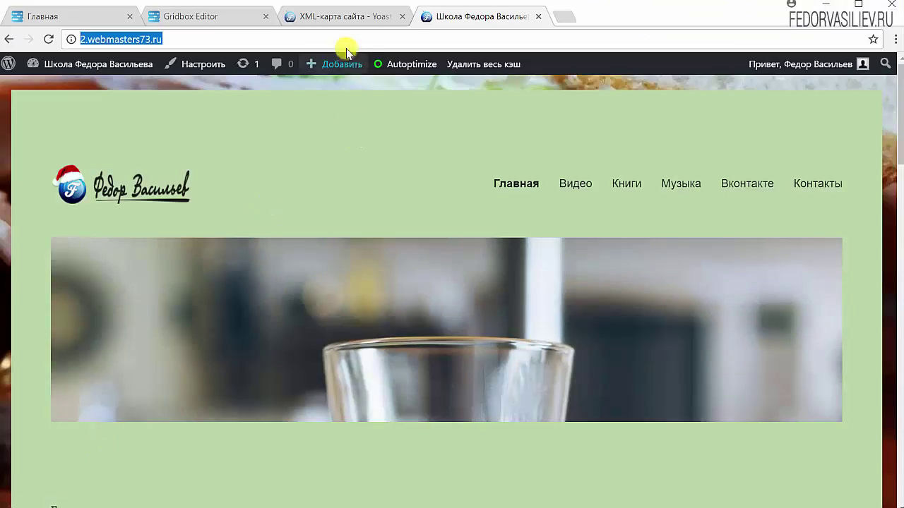
# Copy sitemap_index.xml from the Yoast sitemap page address into Search Console's path field focus.
pyautogui.click(349, 20)
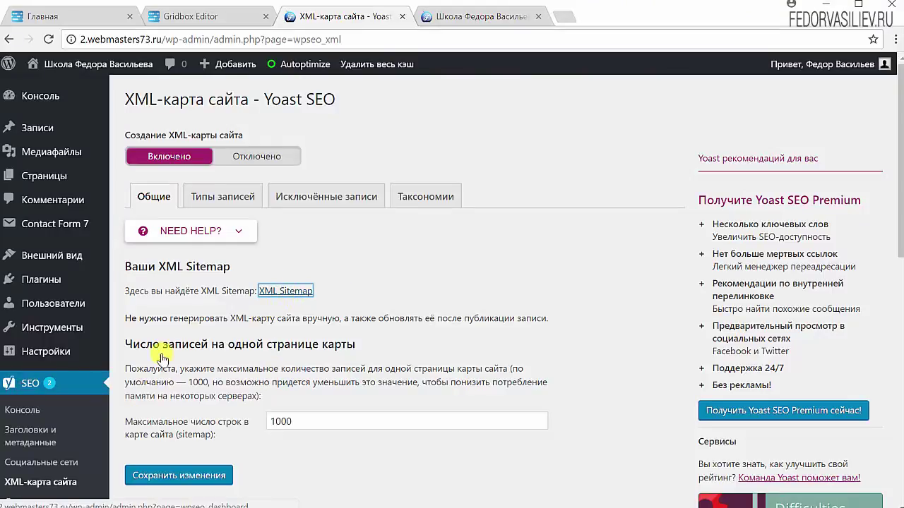
pyautogui.click(301, 296)
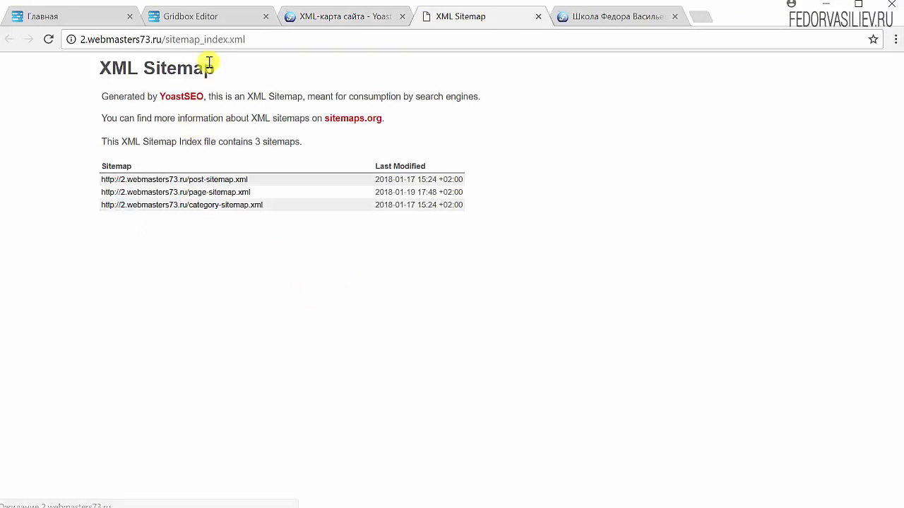
pyautogui.click(255, 37)
pyautogui.click(255, 36)
pyautogui.moveTo(258, 37); pyautogui.dragTo(165, 39)
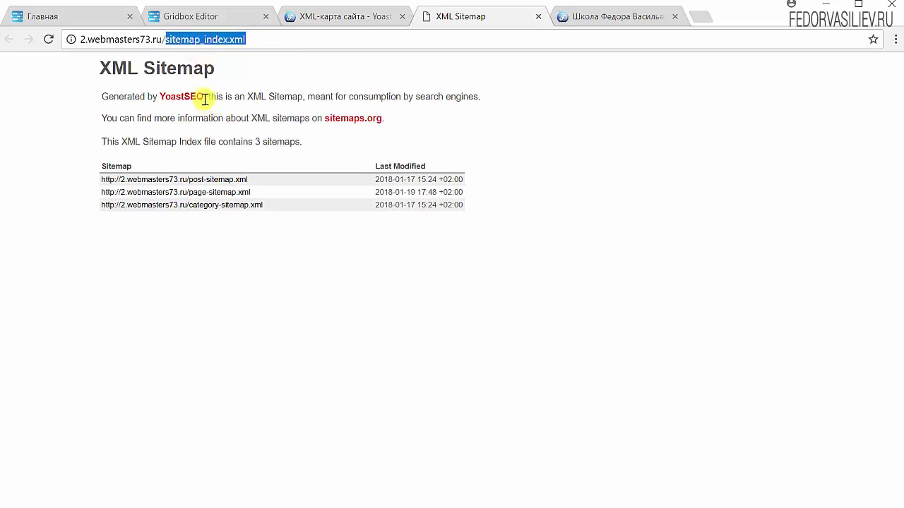
pyautogui.rightClick(207, 39)
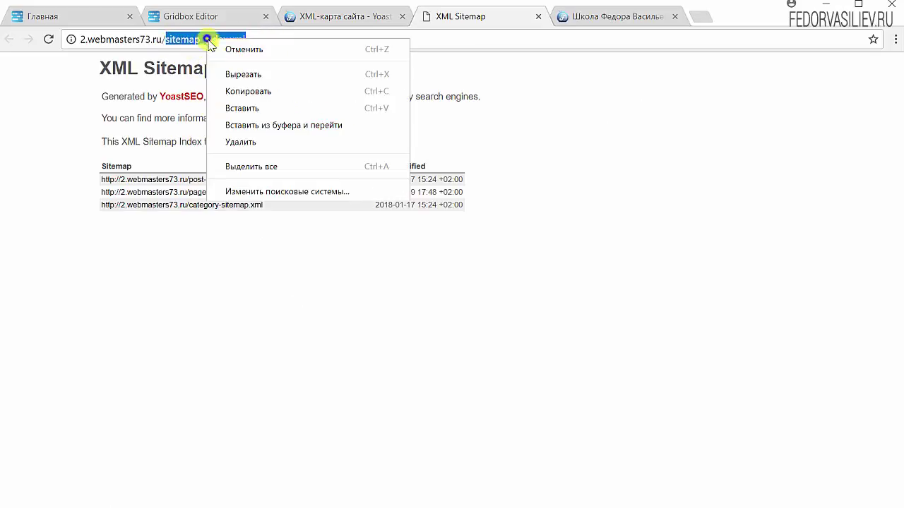
pyautogui.click(237, 91)
pyautogui.click(826, 6)
pyautogui.click(750, 198)
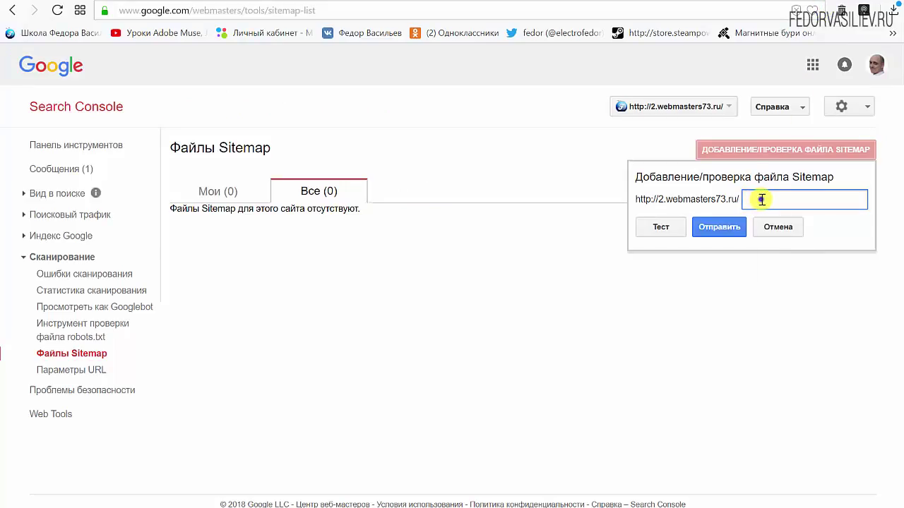
# Paste sitemap_index.xml, submit it, and refresh so it appears in the sitemap list.
pyautogui.rightClick(751, 197)
pyautogui.click(784, 283)
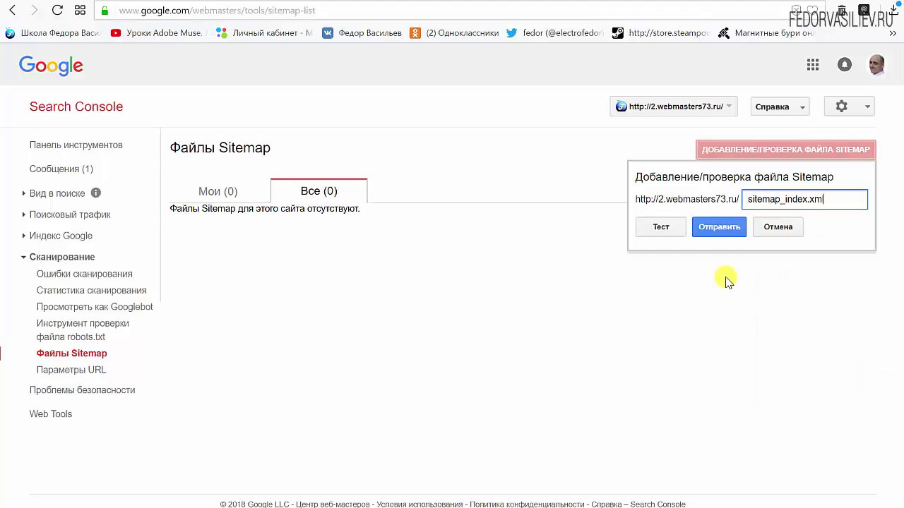
pyautogui.click(720, 229)
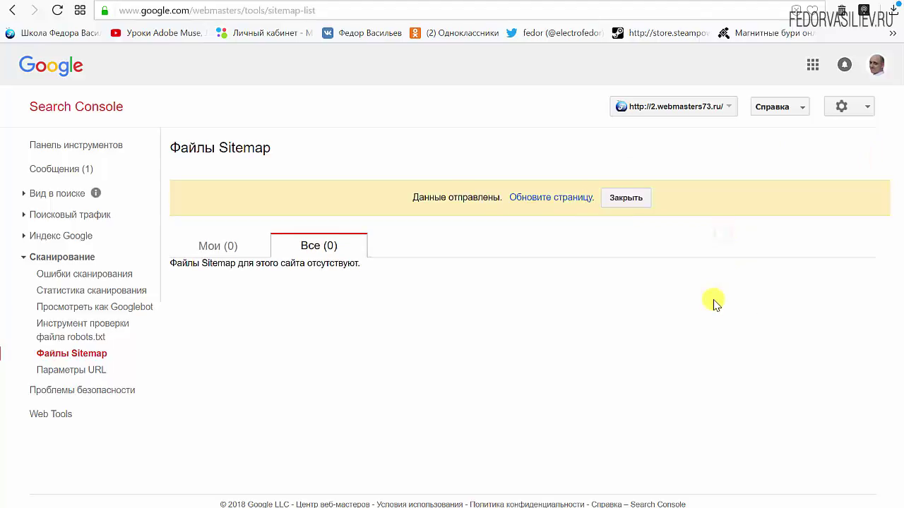
pyautogui.click(523, 205)
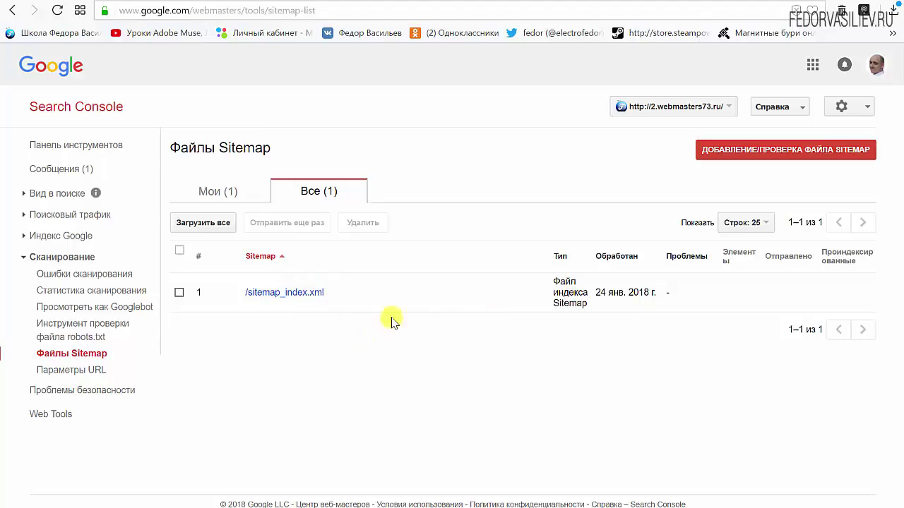
pyautogui.hotkey('ctrl', 'Tab')
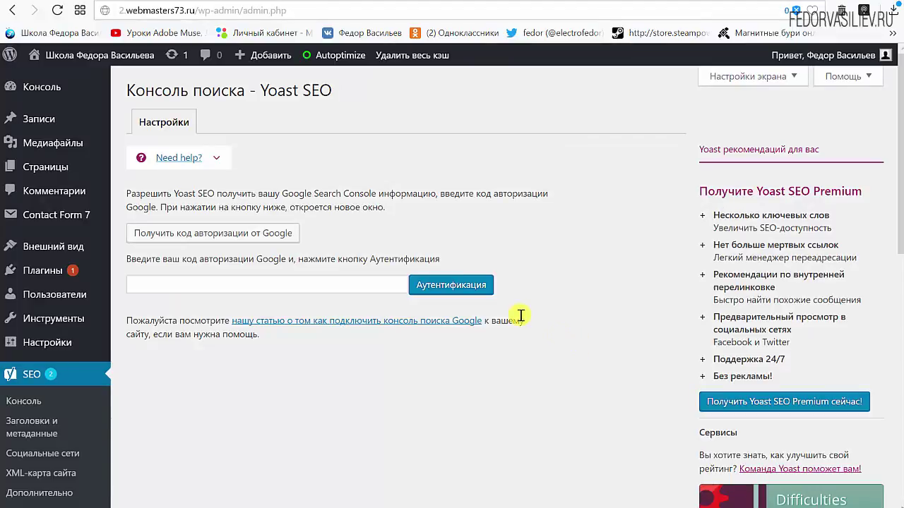
pyautogui.scroll(-3, 294, 152)
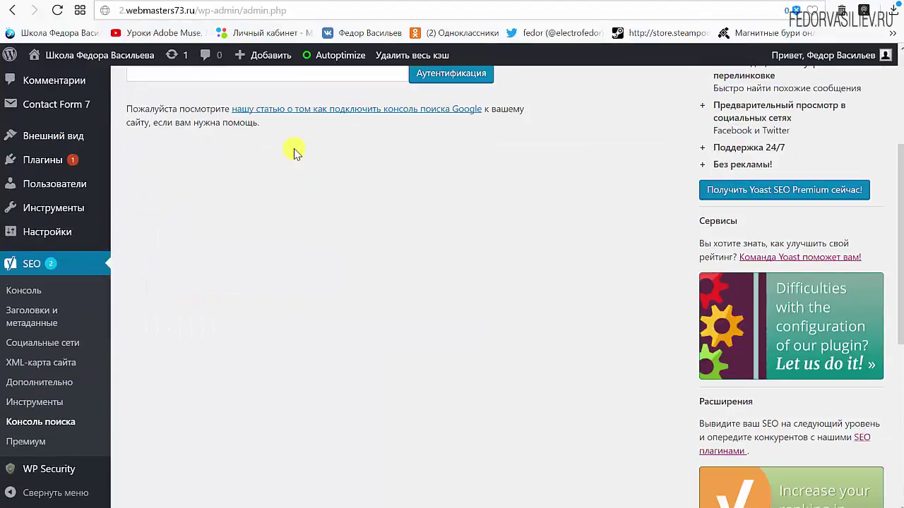
pyautogui.click(33, 421)
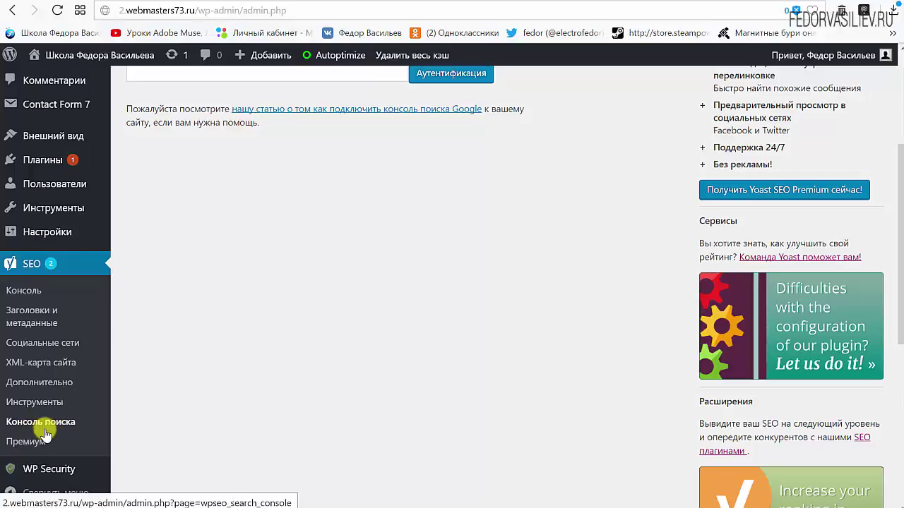
pyautogui.scroll(1, 212, 141)
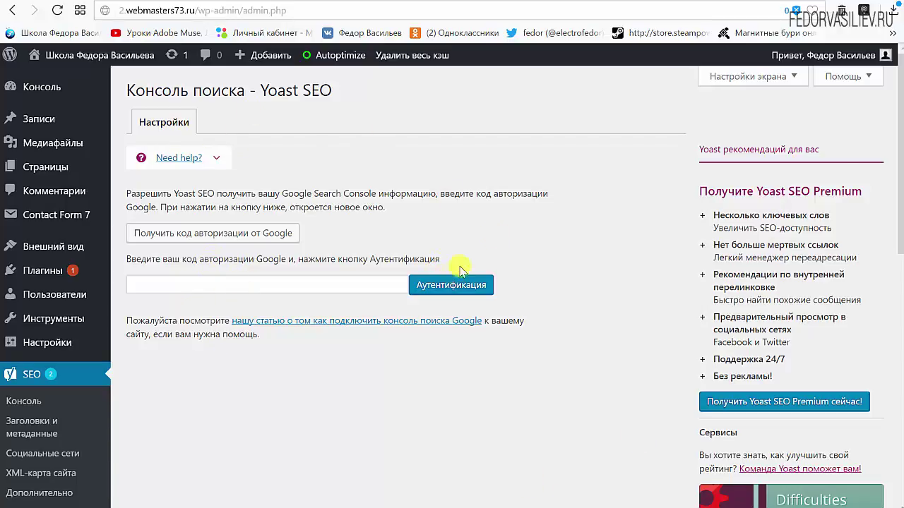
pyautogui.click(706, 6)
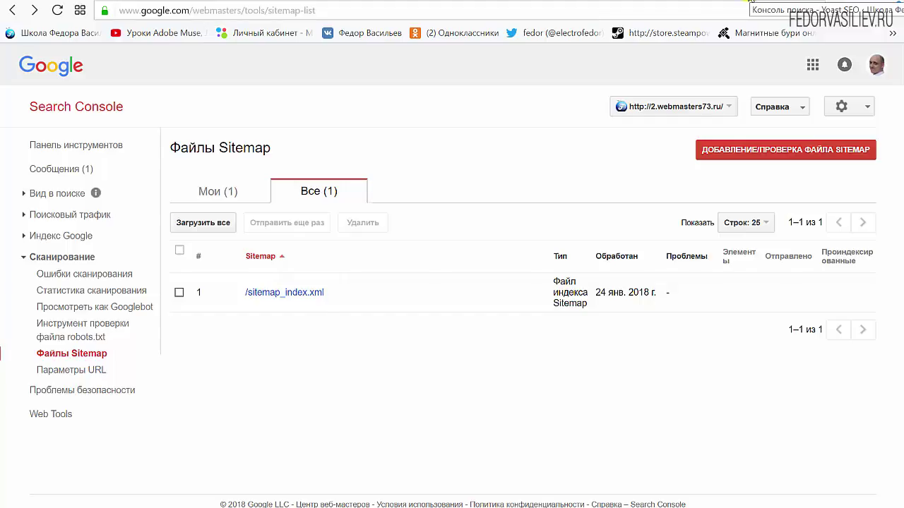
# Switch to the 'Консоль поиска - Yoast SEO' browser tab in WordPress.
pyautogui.click(750, 2)
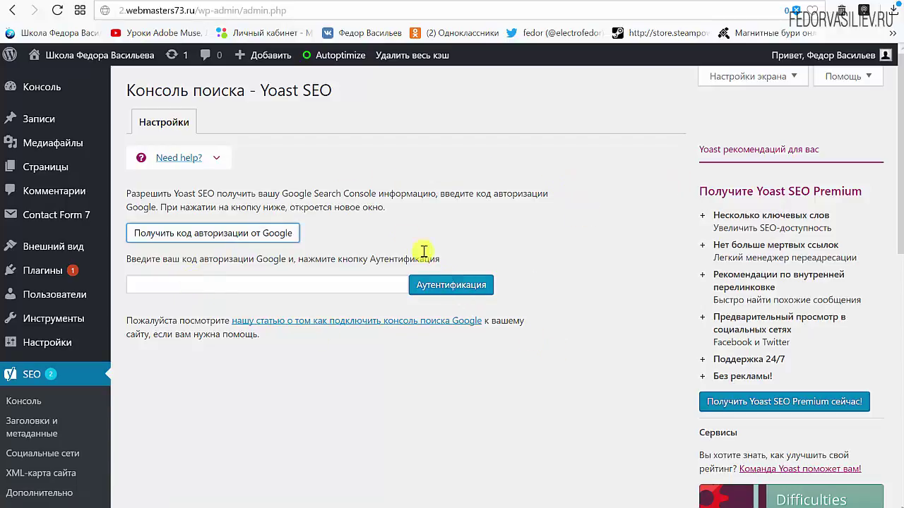
# Request a Google authorization code from Yoast's Консоль поиска settings page.
pyautogui.moveTo(262, 90); pyautogui.dragTo(334, 90)
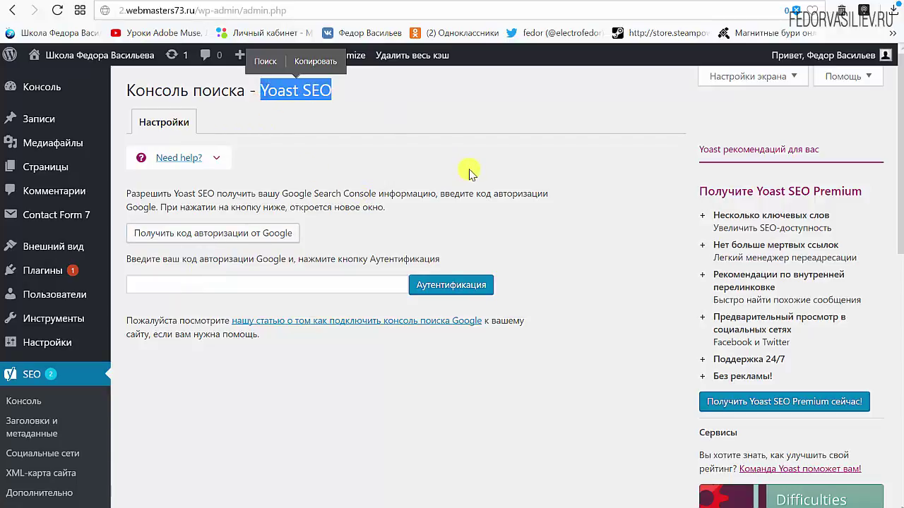
pyautogui.click(470, 173)
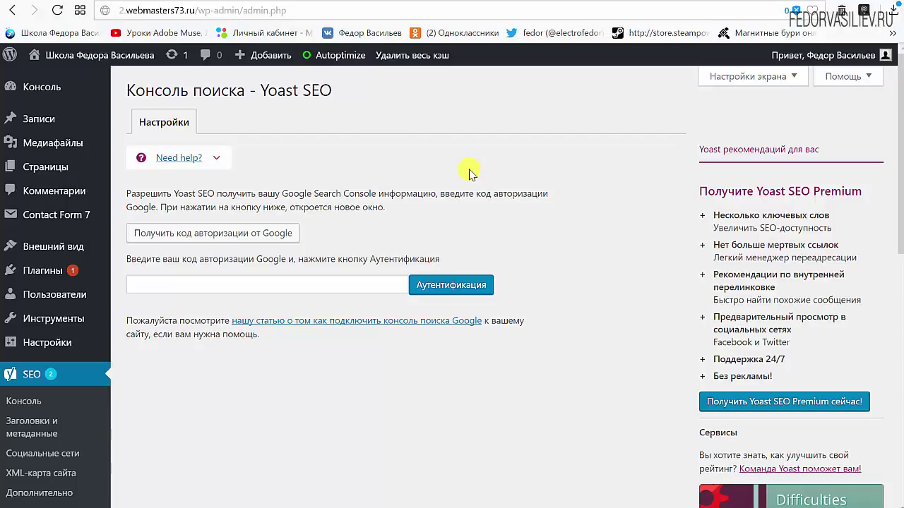
pyautogui.scroll(-8, 642, 238)
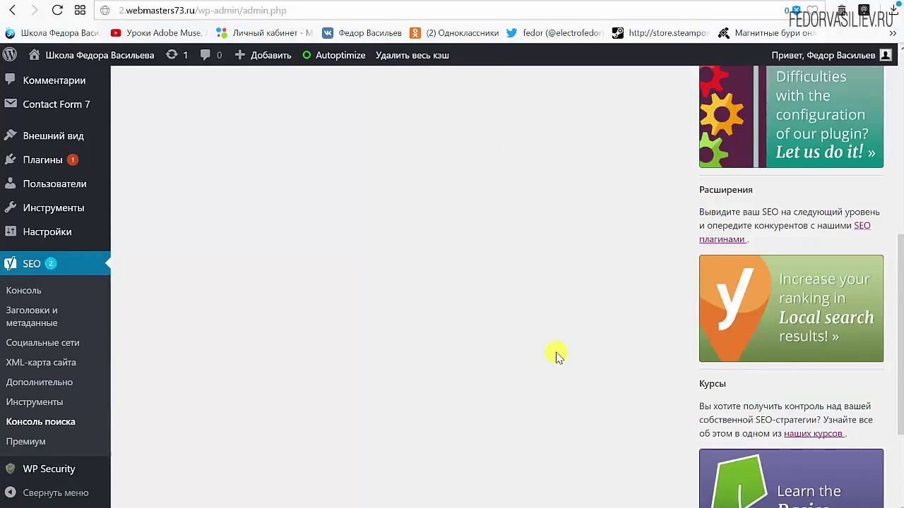
pyautogui.scroll(6, 557, 355)
pyautogui.scroll(2, 557, 355)
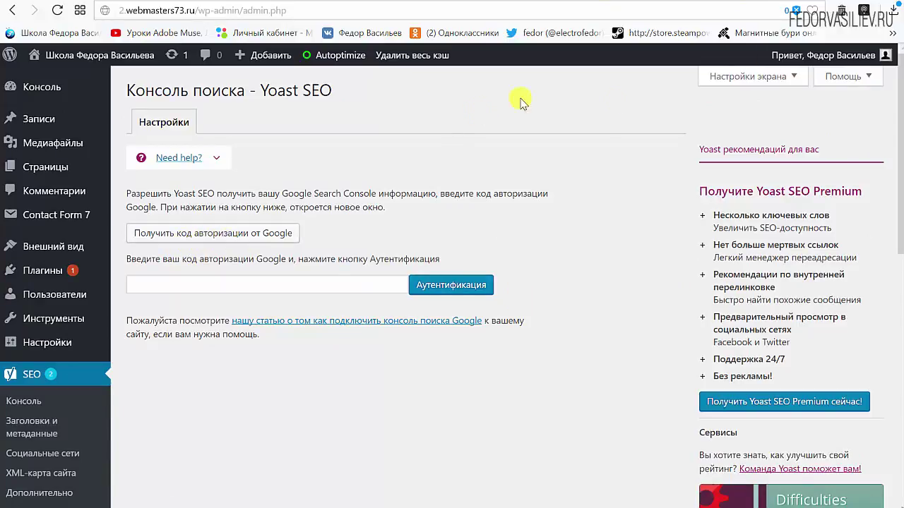
pyautogui.click(247, 238)
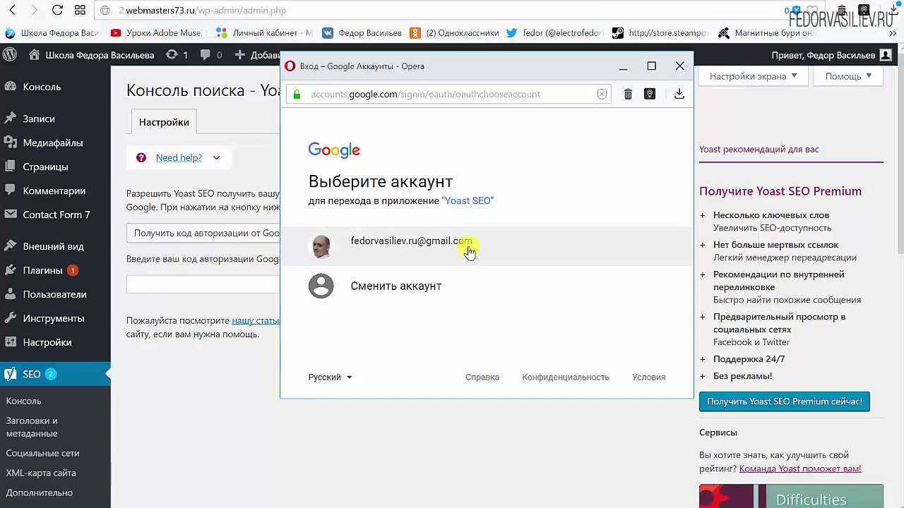
# Sign in with the Google account, allow Yoast SEO access, and copy the authorization code.
pyautogui.click(468, 245)
pyautogui.scroll(-3, 431, 259)
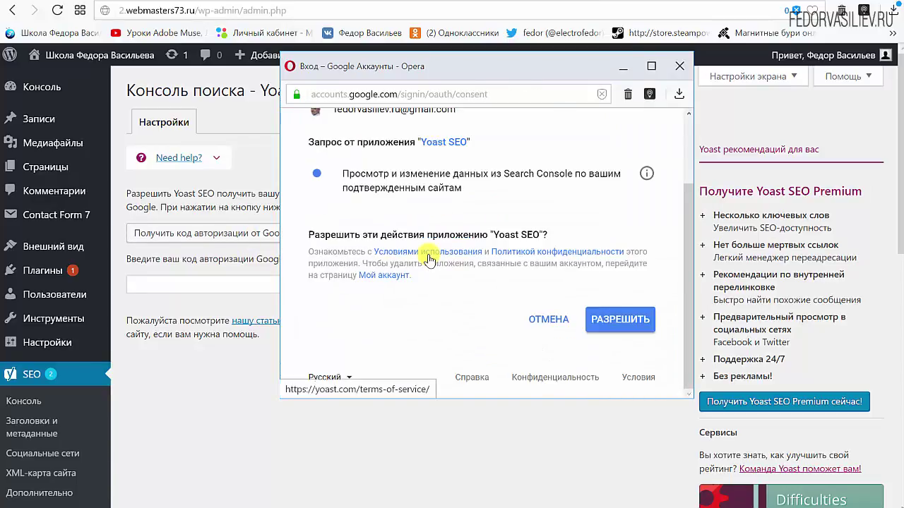
pyautogui.click(619, 322)
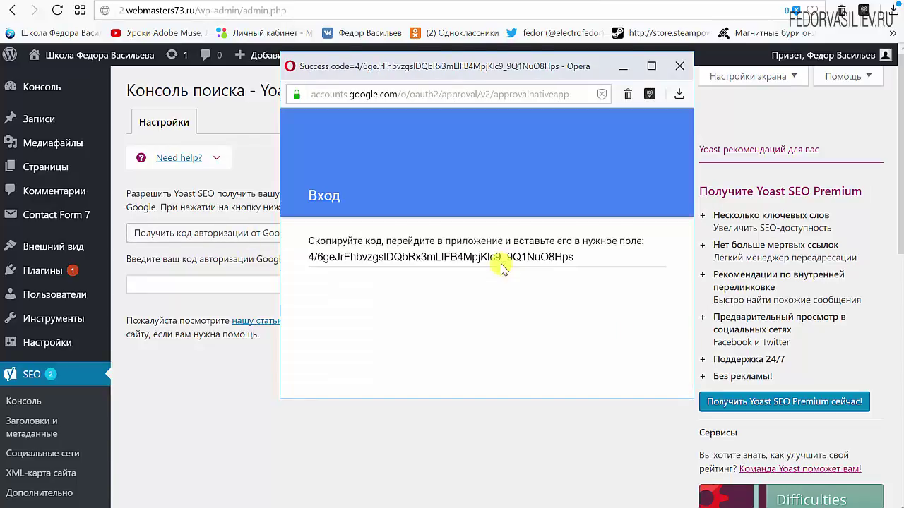
pyautogui.moveTo(583, 255); pyautogui.dragTo(305, 256)
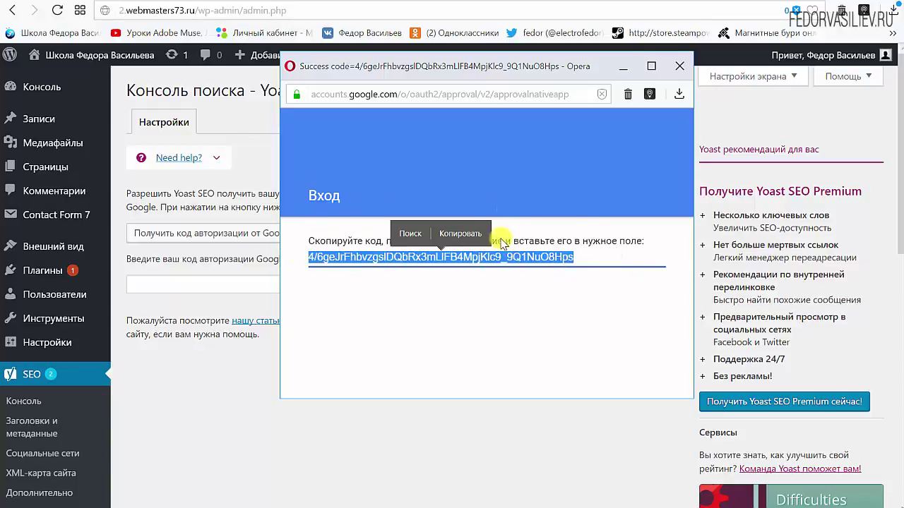
pyautogui.click(463, 235)
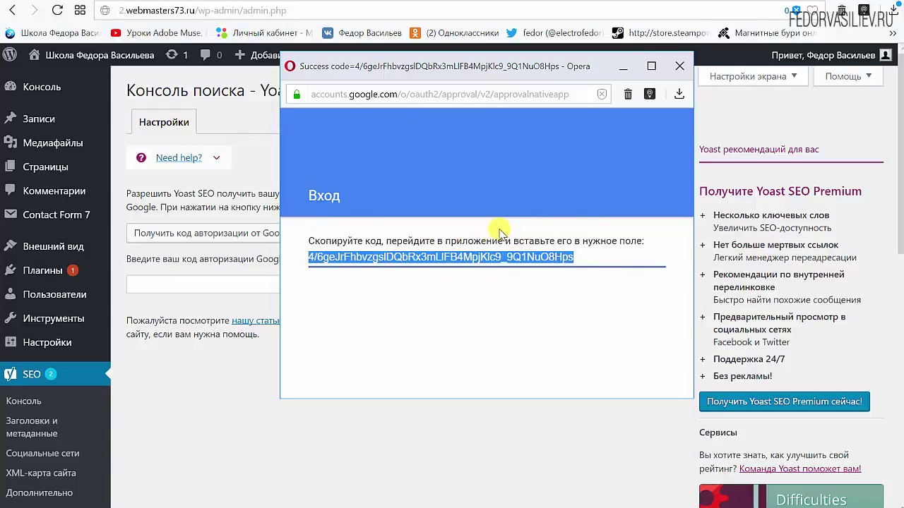
pyautogui.click(679, 66)
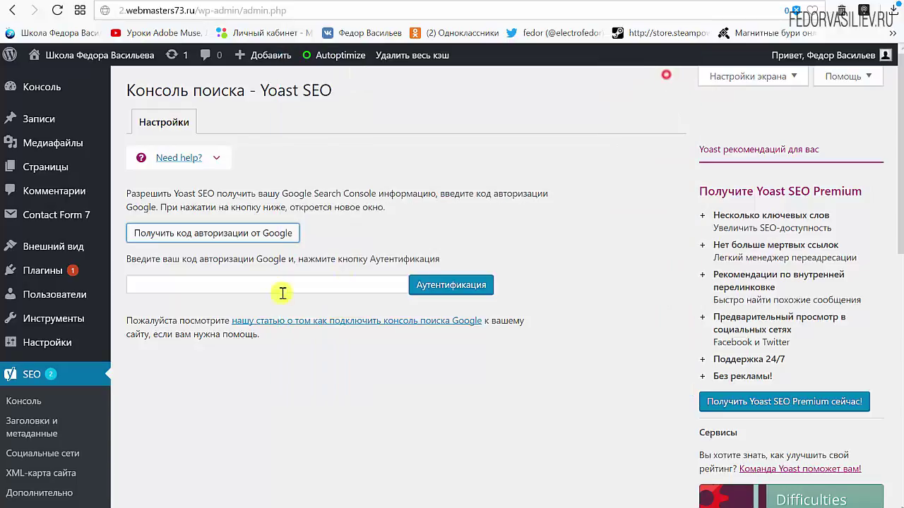
pyautogui.rightClick(283, 284)
pyautogui.click(308, 365)
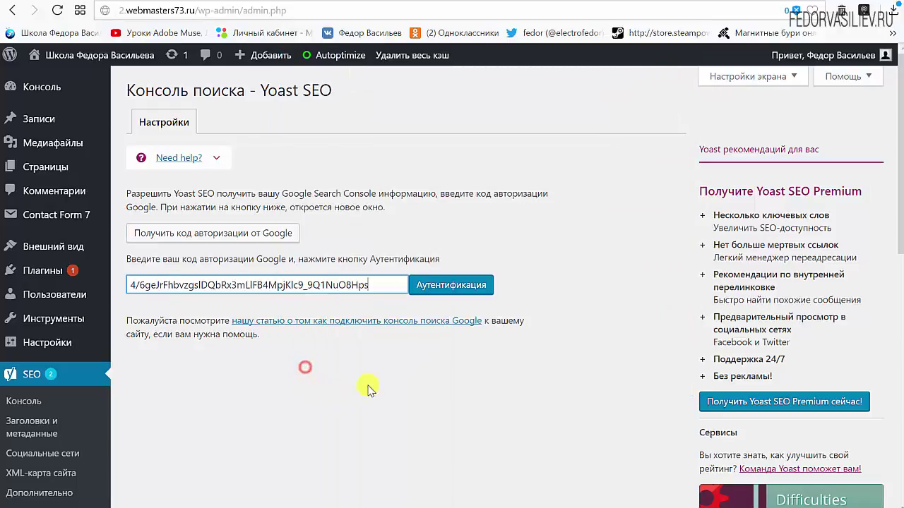
pyautogui.click(450, 286)
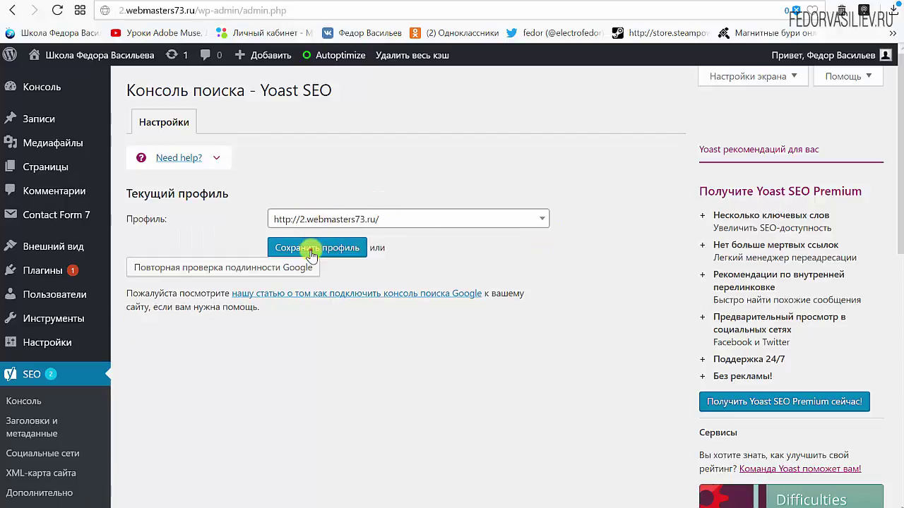
pyautogui.click(311, 250)
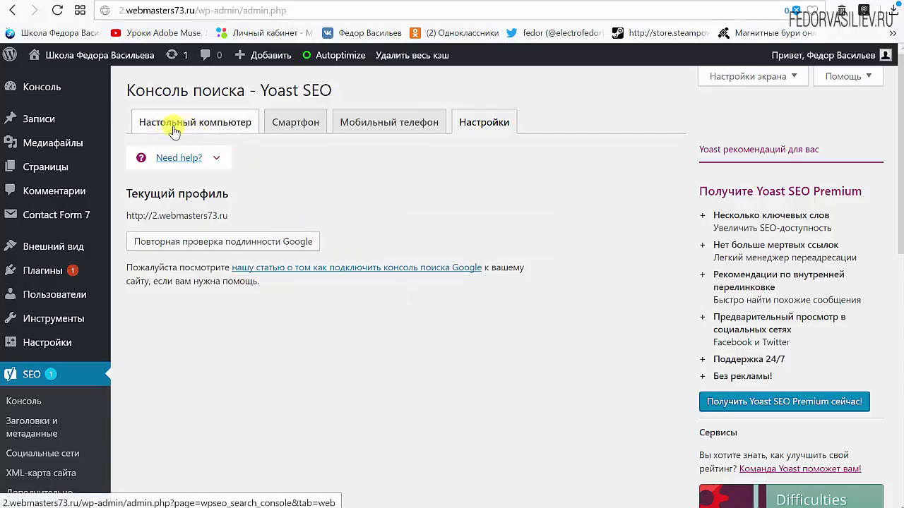
pyautogui.click(223, 130)
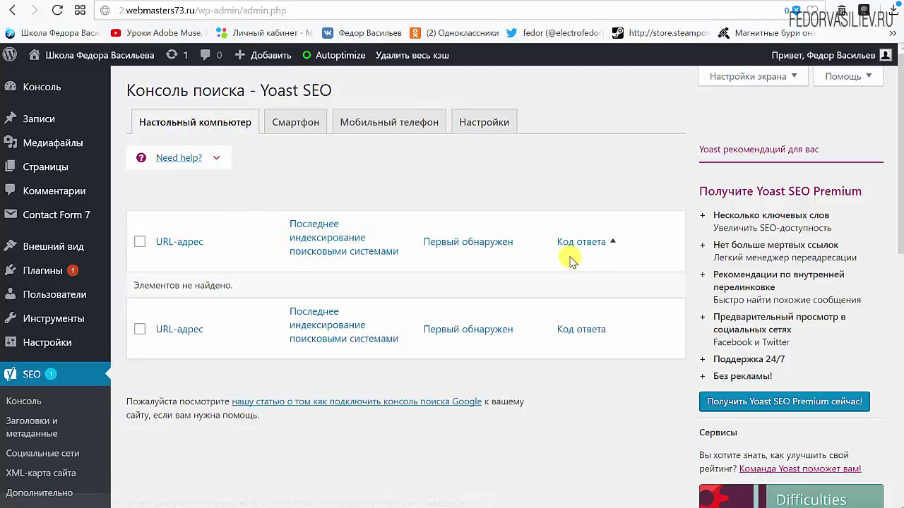
pyautogui.scroll(-2, 218, 303)
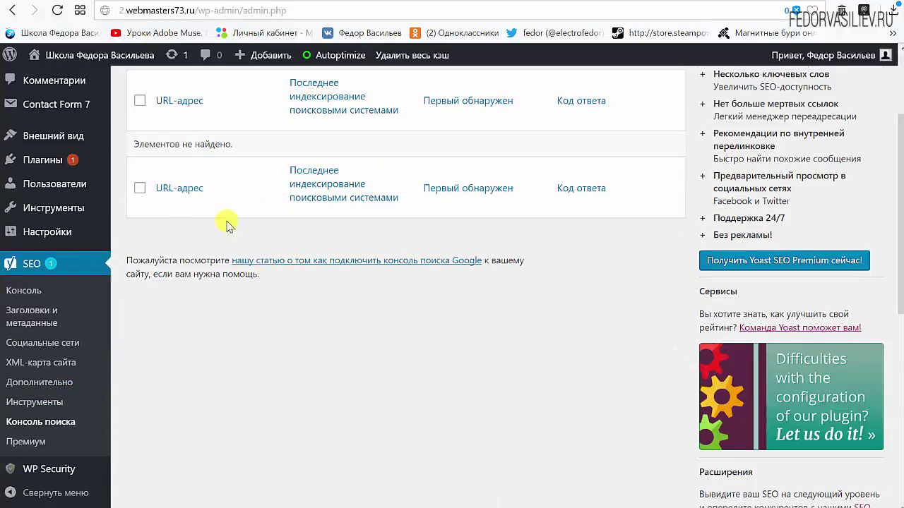
pyautogui.scroll(2, 479, 311)
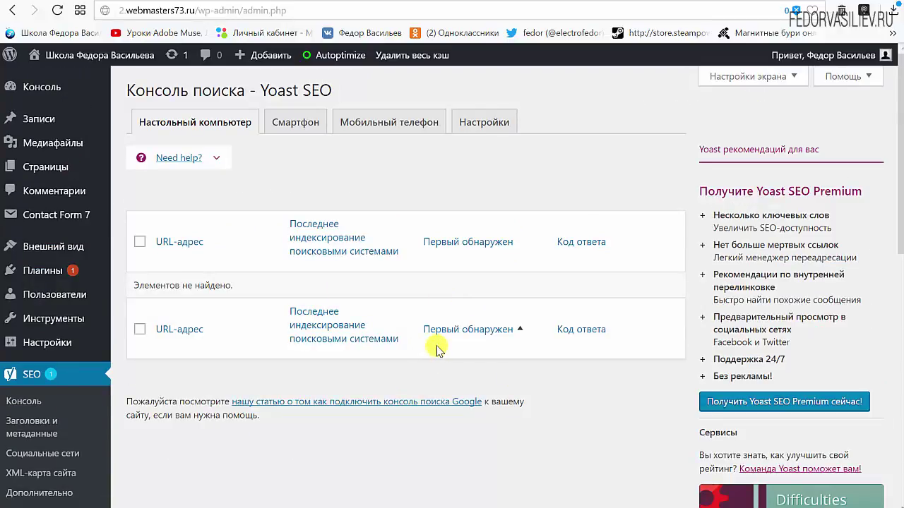
pyautogui.click(281, 130)
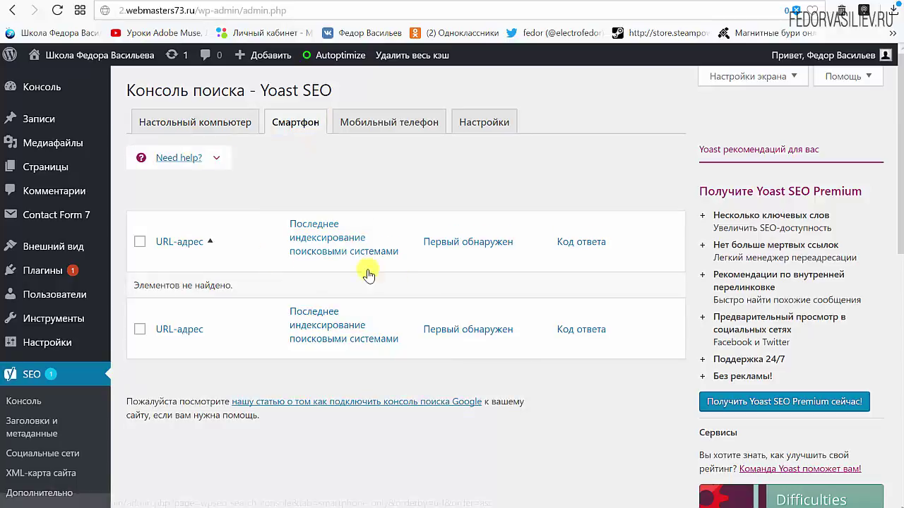
pyautogui.click(379, 120)
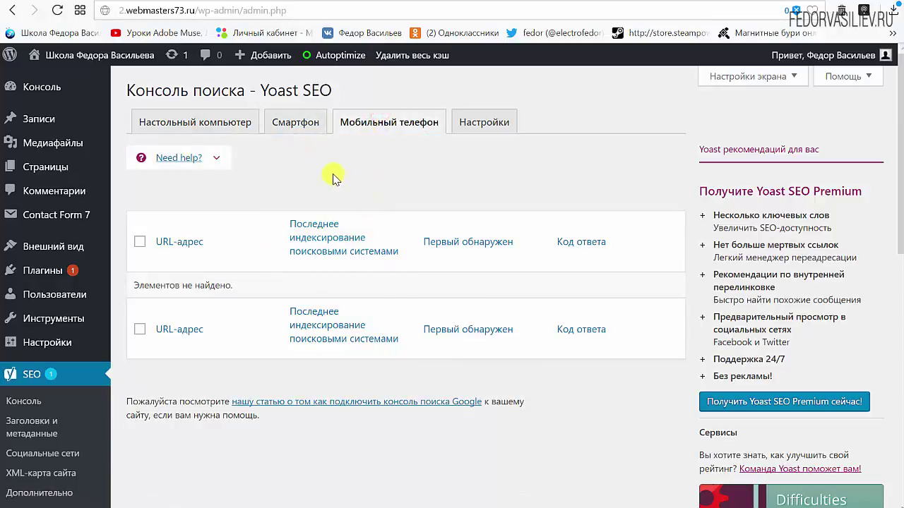
pyautogui.click(172, 244)
pyautogui.click(483, 122)
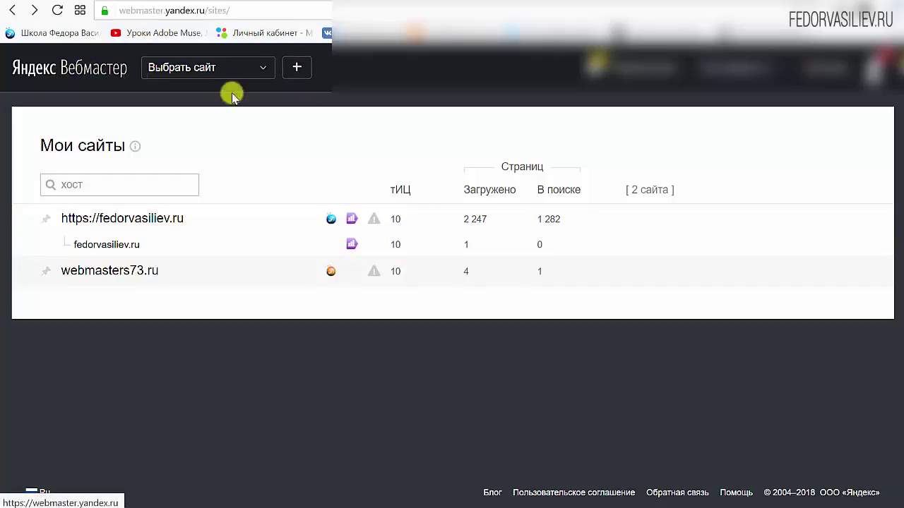
# Add the site 2.webmasters73.ru to Yandex.Webmaster by pasting its address.
pyautogui.click(304, 74)
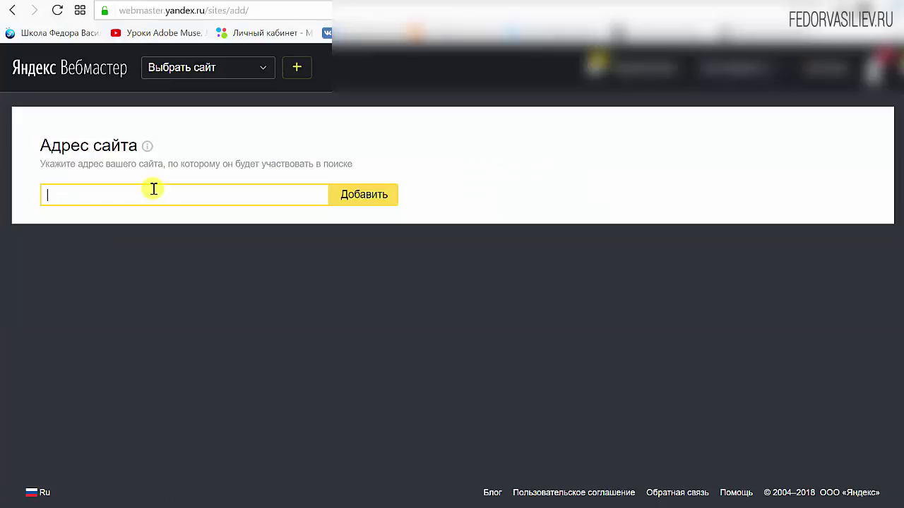
pyautogui.rightClick(153, 188)
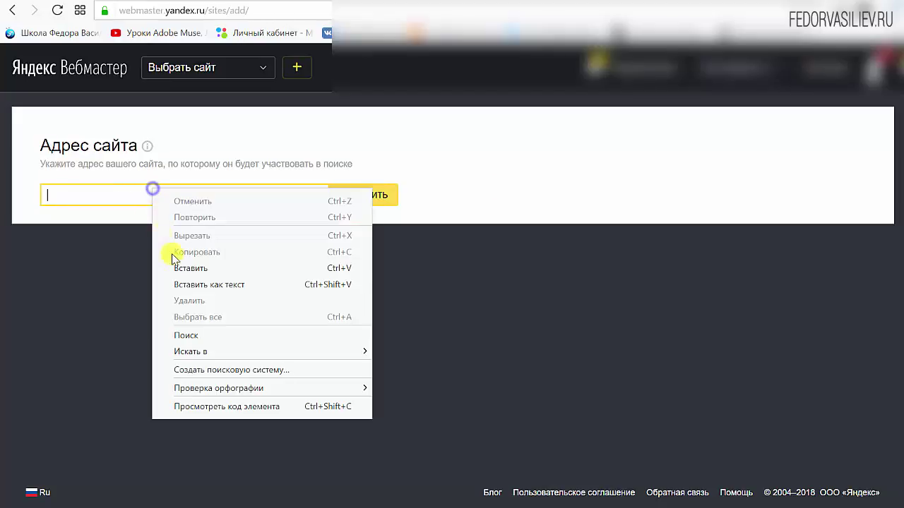
pyautogui.click(183, 267)
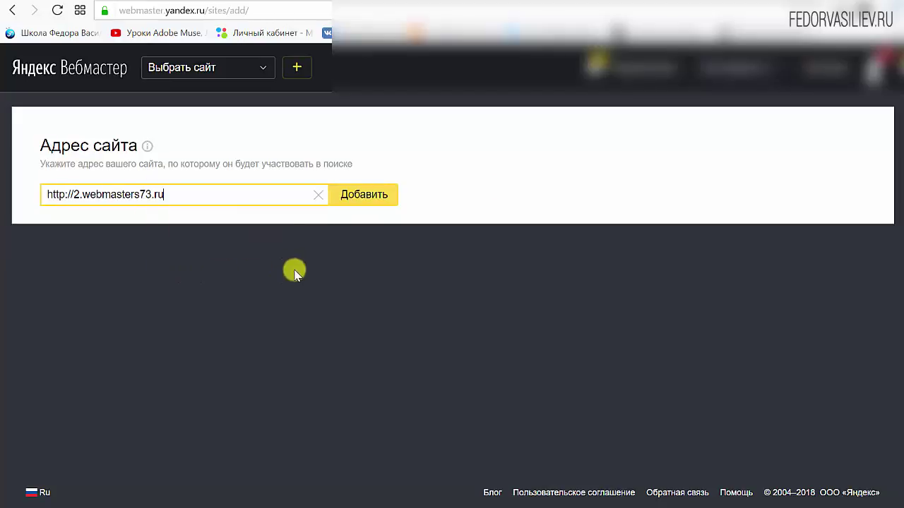
pyautogui.click(368, 200)
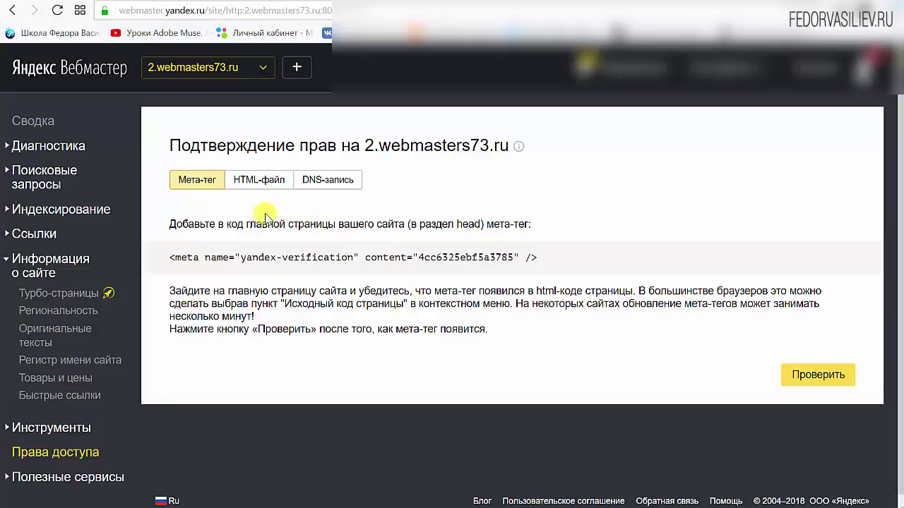
# Choose HTML-file verification and save yandex_4cc6325ebf5a3785.html to the computer.
pyautogui.click(259, 182)
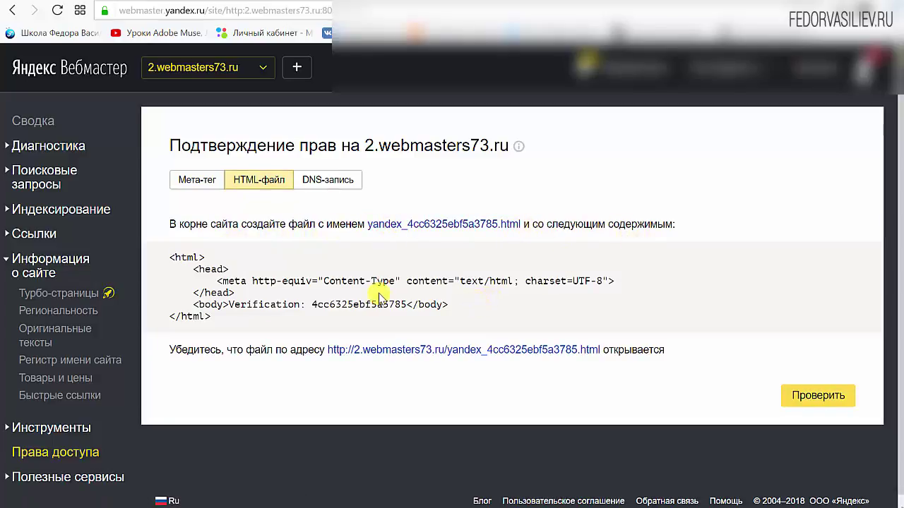
pyautogui.moveTo(368, 223); pyautogui.dragTo(520, 224)
pyautogui.click(424, 247)
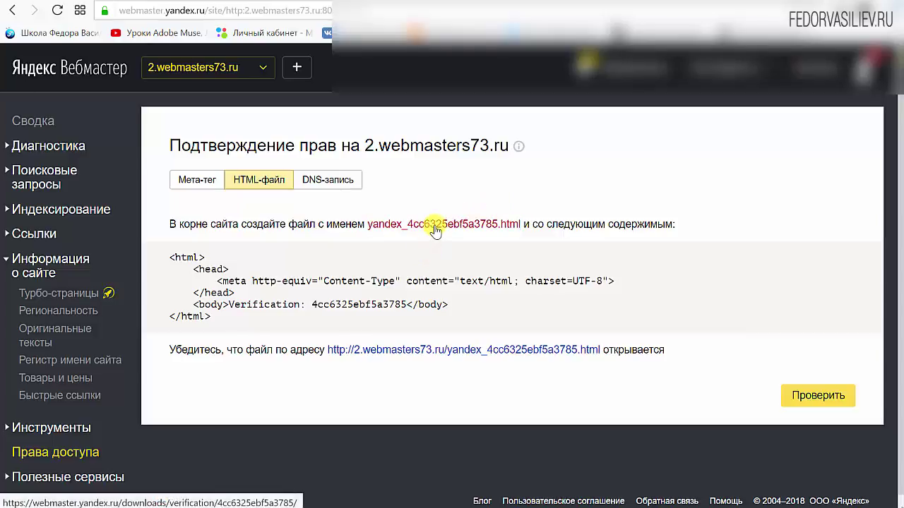
pyautogui.click(428, 228)
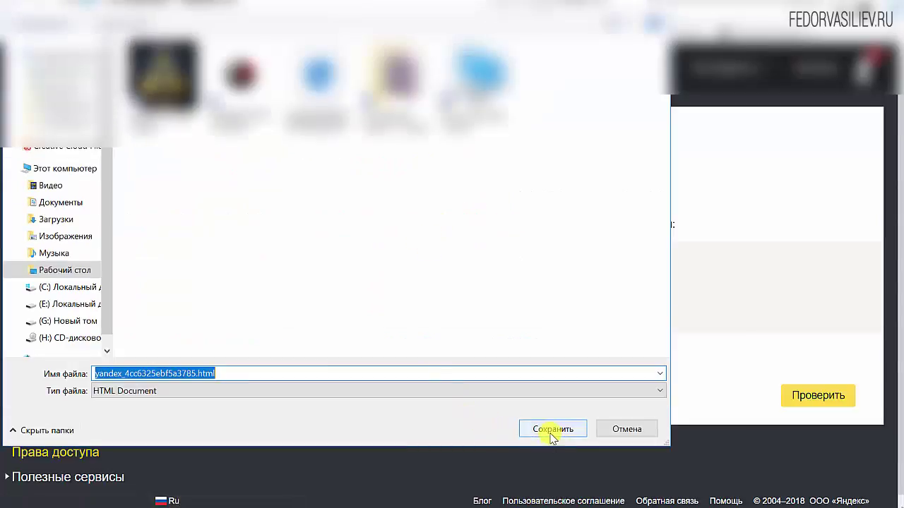
pyautogui.click(549, 429)
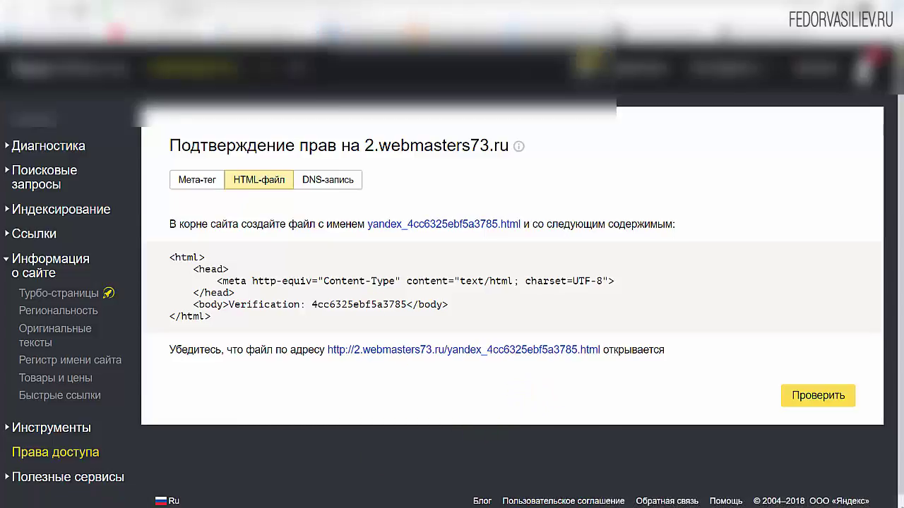
pyautogui.hotkey('alt', 'Tab')
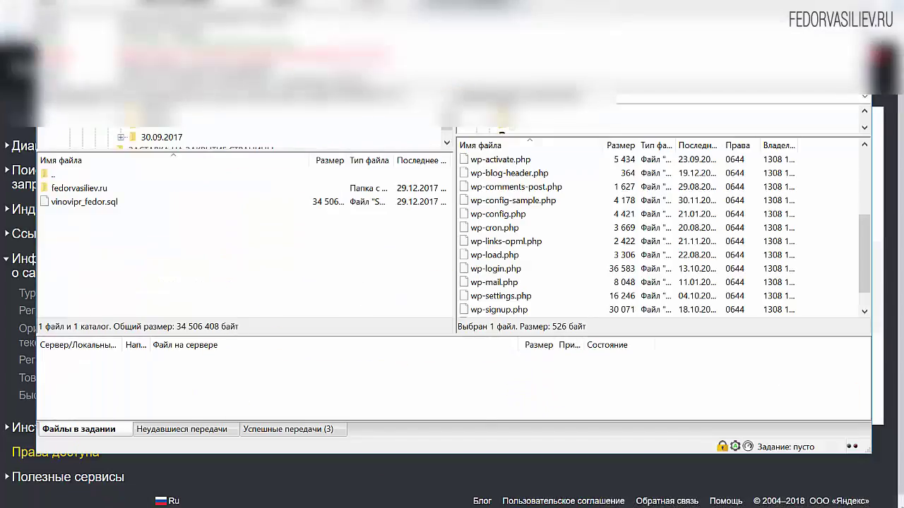
# Upload yandex_4cc6325ebf5a3785.html to the server's /public_html/2 folder.
pyautogui.moveTo(430, 495); pyautogui.dragTo(585, 286)
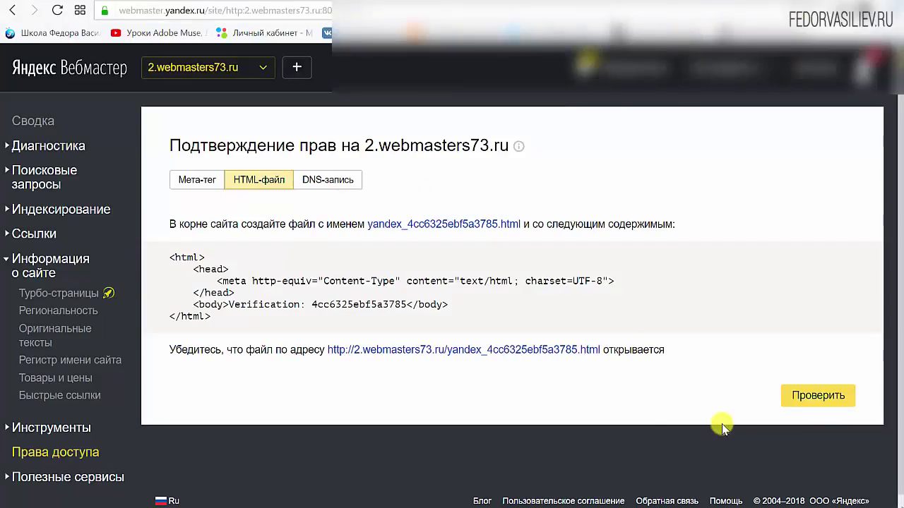
# Verify ownership of 2.webmasters73.ru, then open its dashboard from Мои сайты.
pyautogui.click(816, 396)
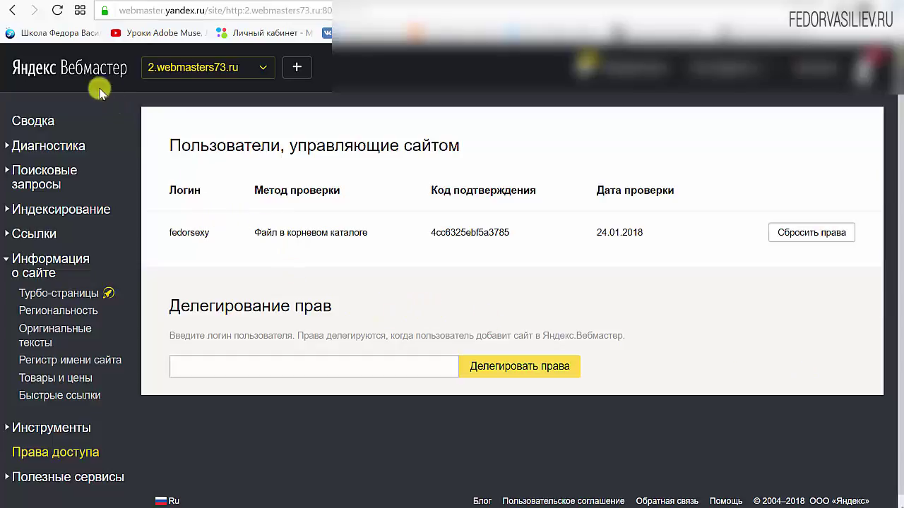
pyautogui.click(98, 76)
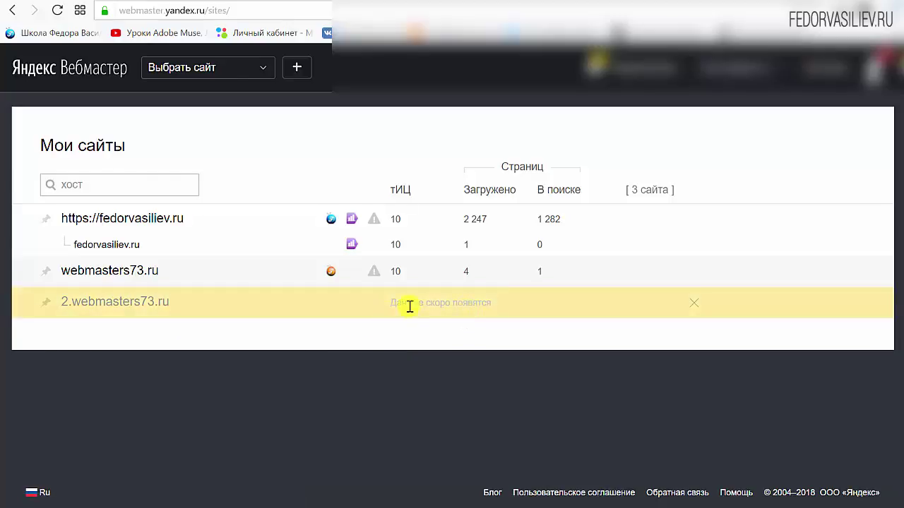
pyautogui.click(101, 311)
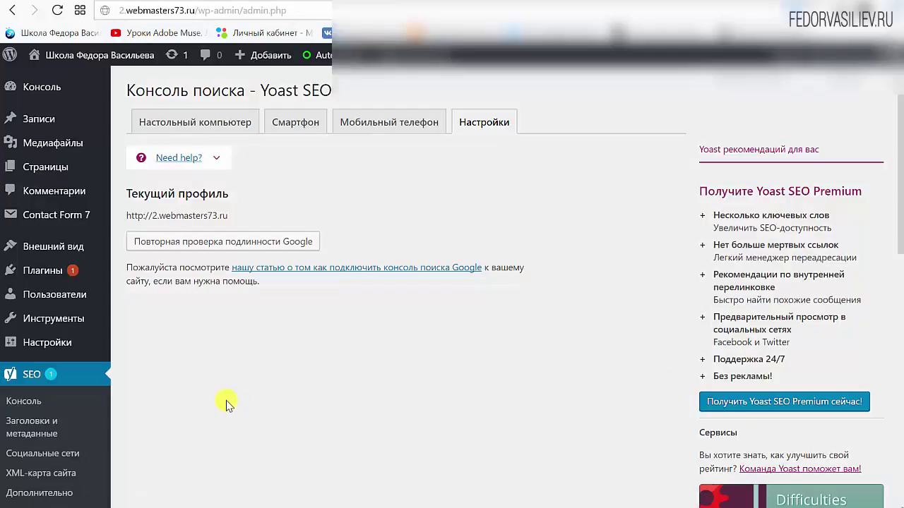
# Open Yoast's sitemap index 2.webmasters73.ru/sitemap_index.xml and copy its address.
pyautogui.scroll(-2, 226, 405)
pyautogui.click(29, 362)
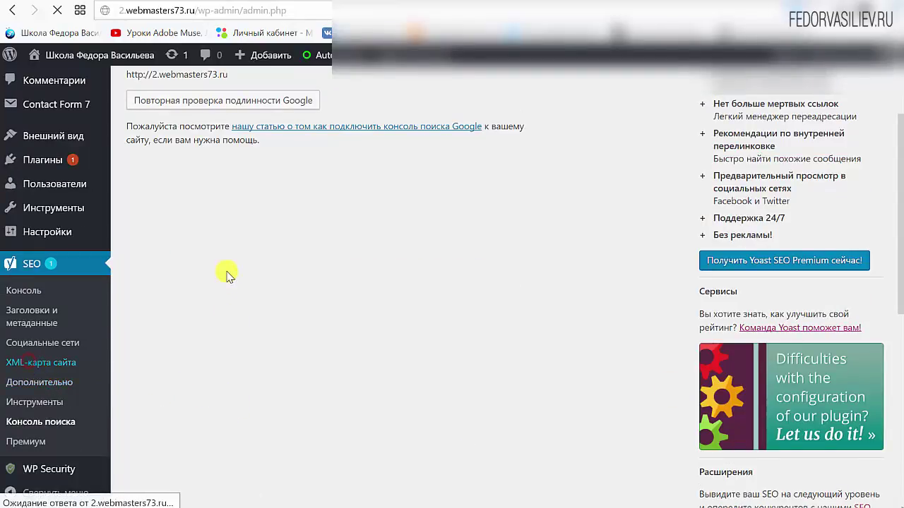
pyautogui.click(296, 280)
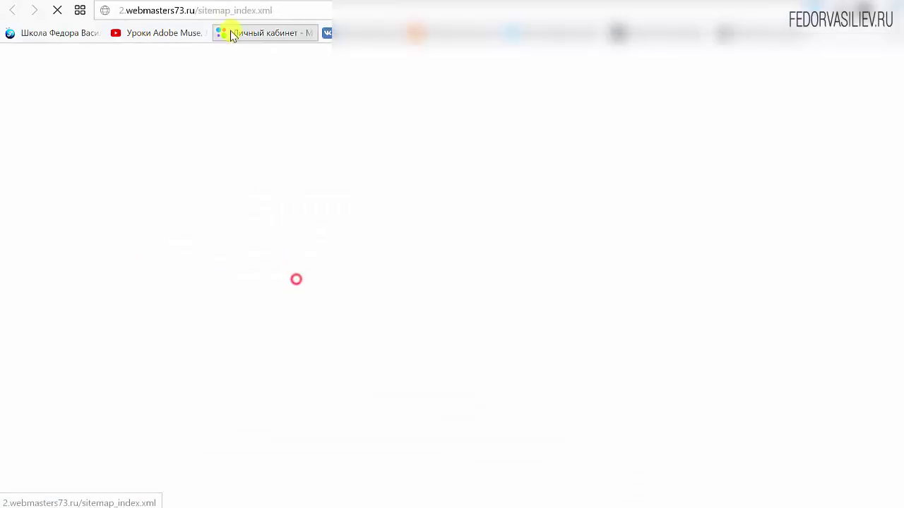
pyautogui.rightClick(216, 10)
pyautogui.hotkey('ctrl', 'c')
pyautogui.click(247, 55)
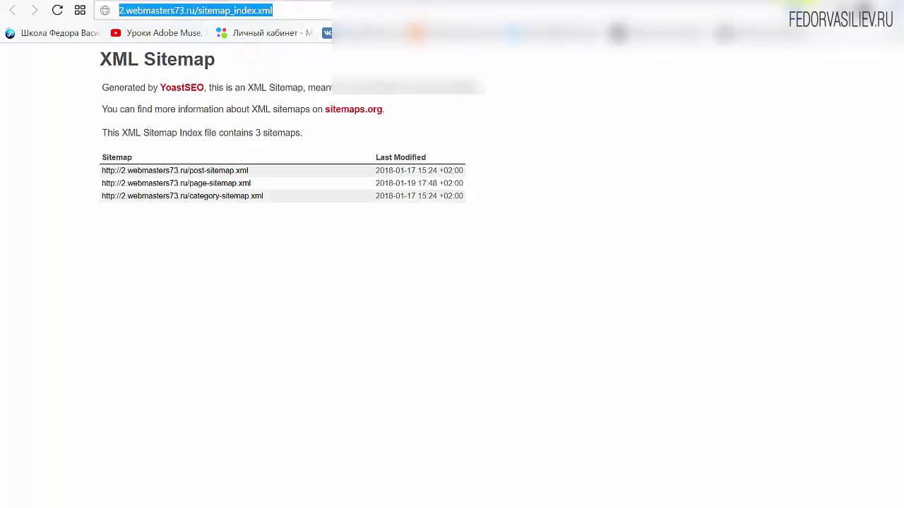
pyautogui.hotkey('ctrl', 'w')
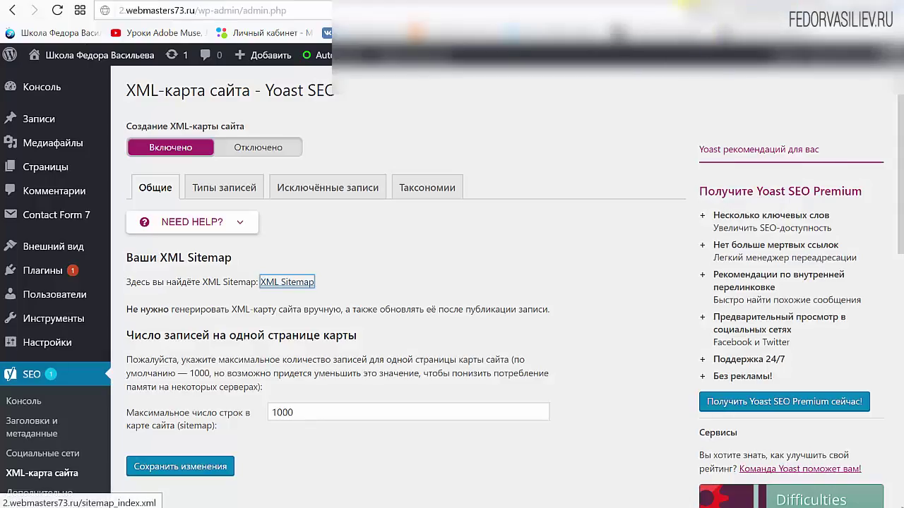
pyautogui.hotkey('ctrl', 'Tab')
pyautogui.scroll(2, 392, 251)
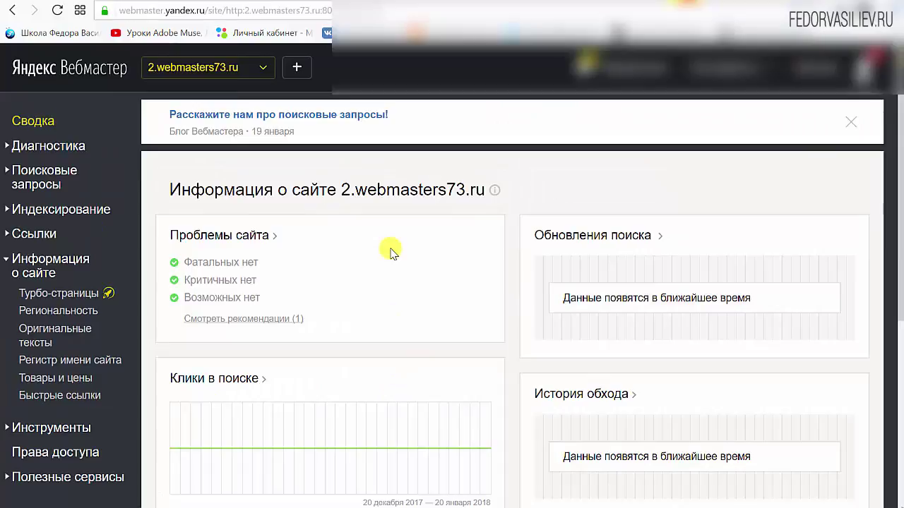
pyautogui.scroll(-1, 268, 228)
pyautogui.scroll(1, 111, 388)
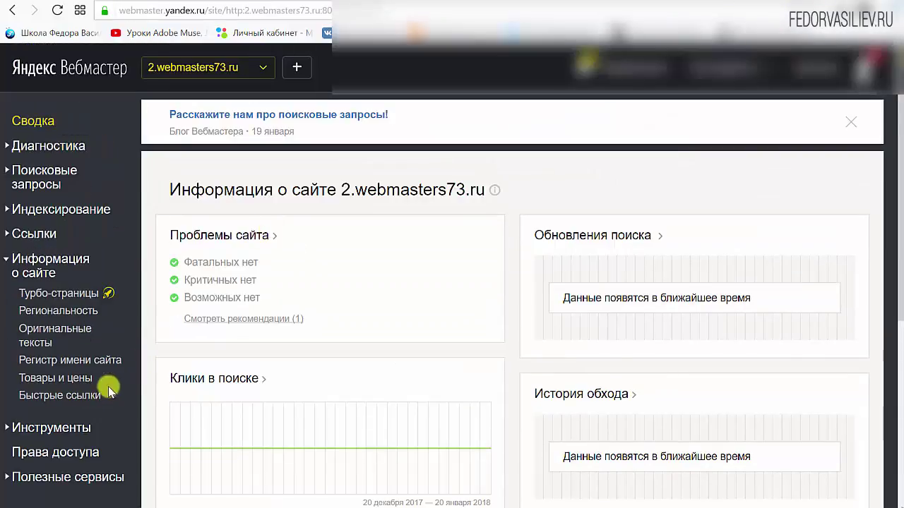
pyautogui.click(78, 428)
pyautogui.scroll(-4, 113, 332)
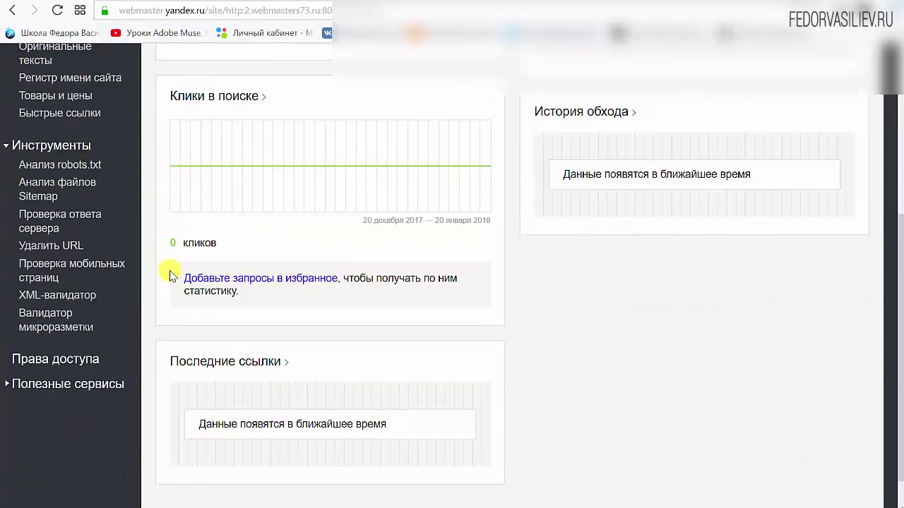
pyautogui.click(76, 187)
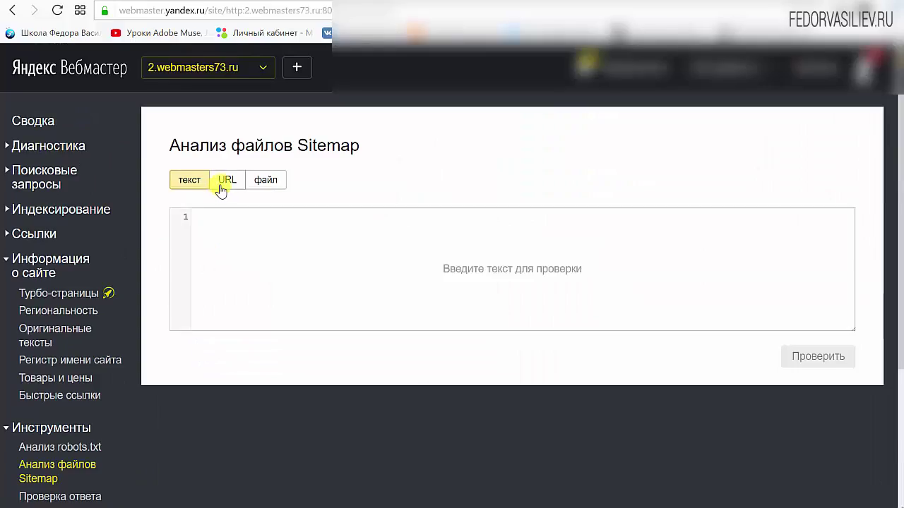
pyautogui.click(223, 183)
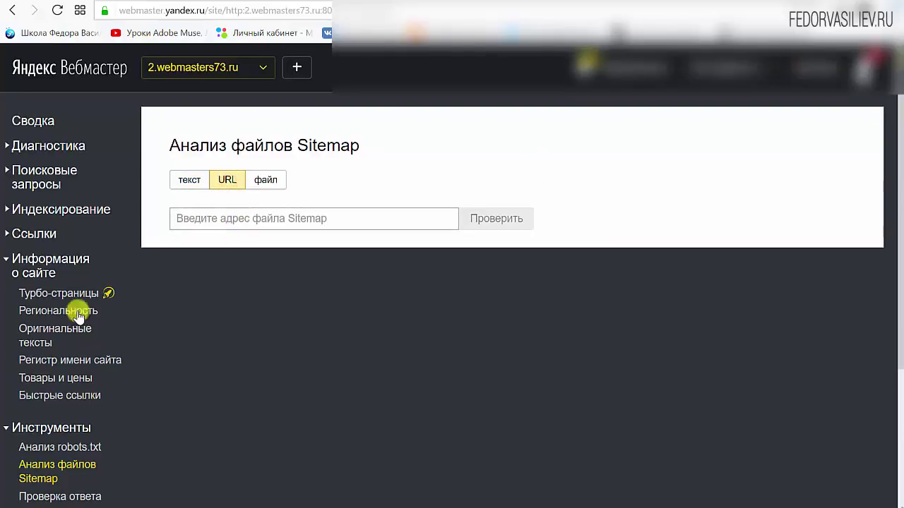
pyautogui.rightClick(268, 216)
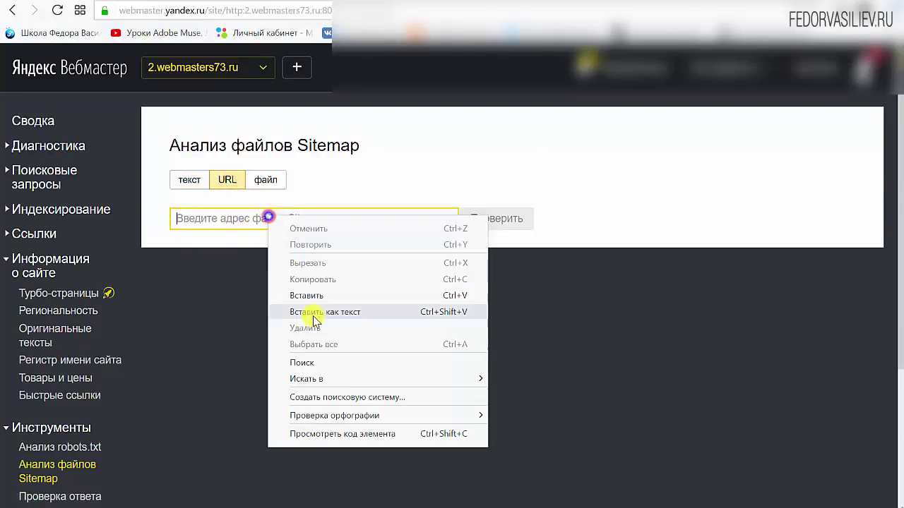
pyautogui.click(325, 296)
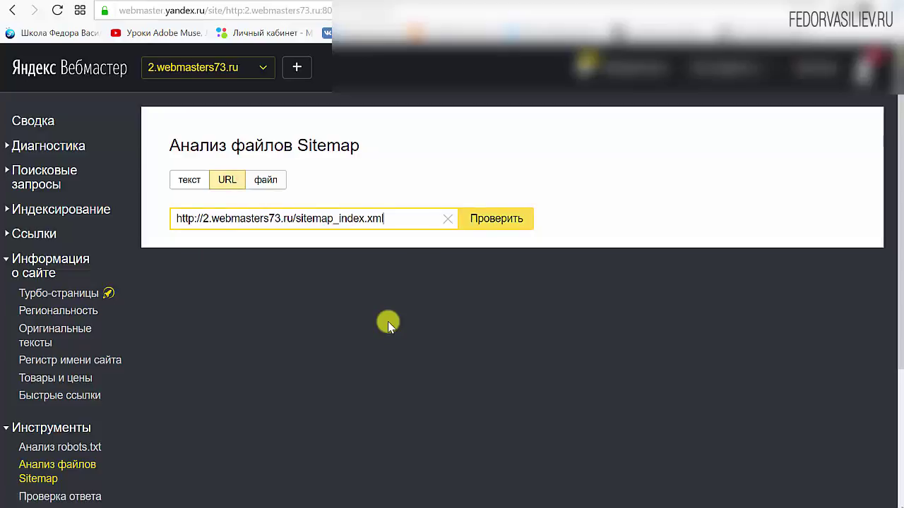
pyautogui.click(495, 220)
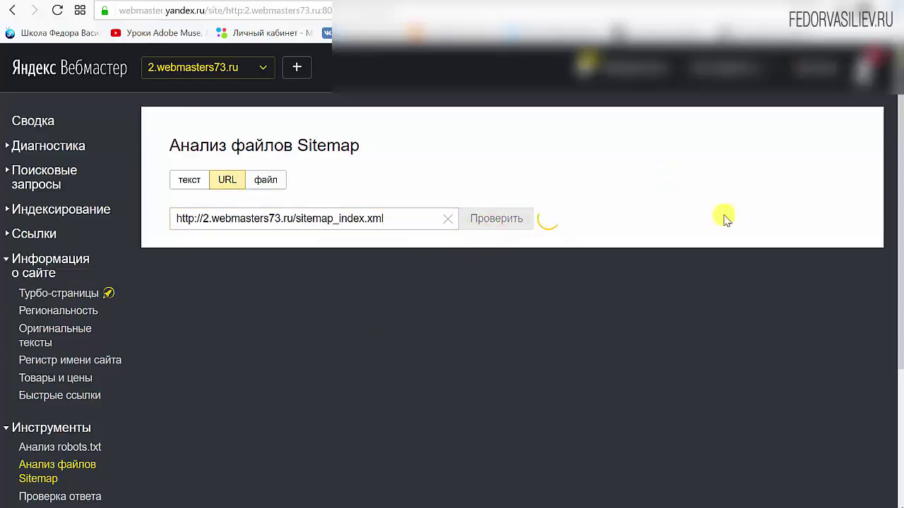
pyautogui.click(52, 212)
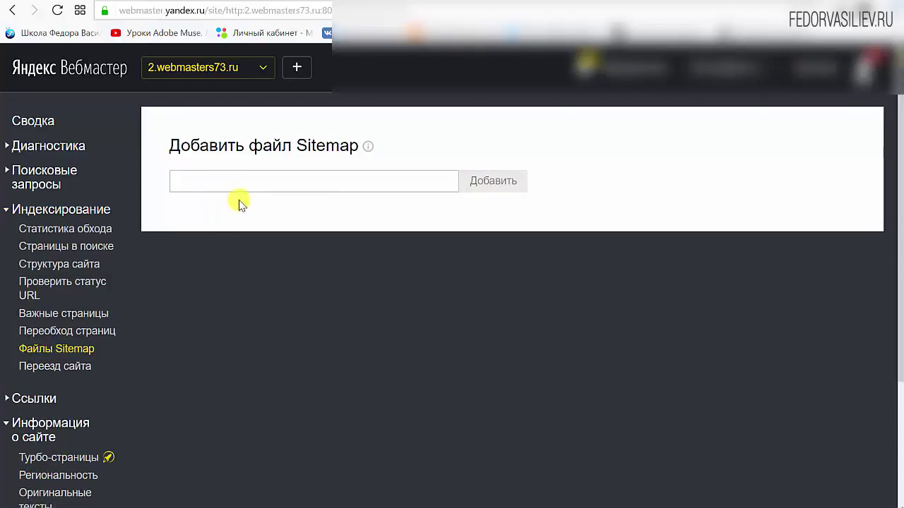
pyautogui.rightClick(282, 182)
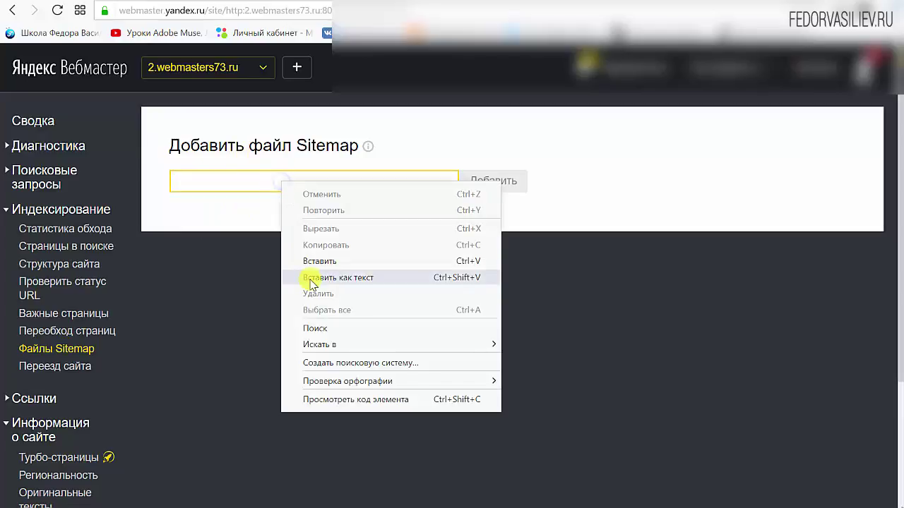
pyautogui.click(288, 276)
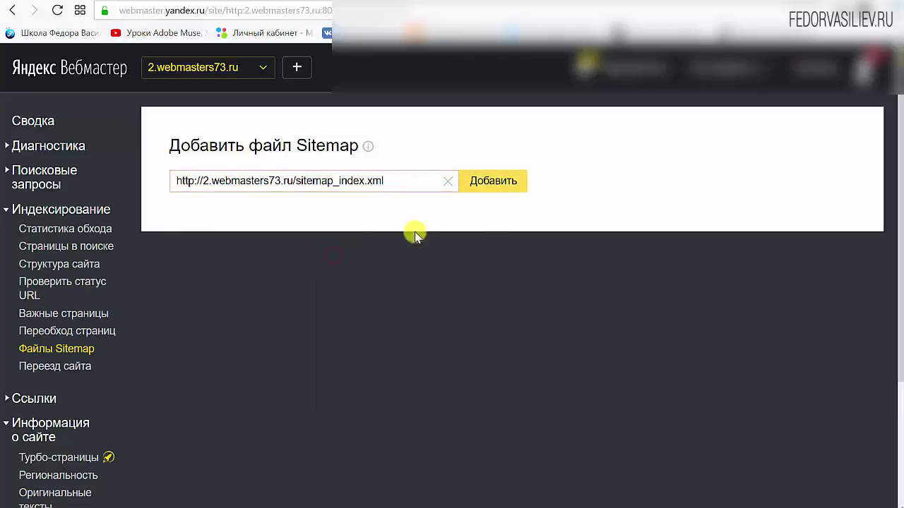
pyautogui.click(499, 185)
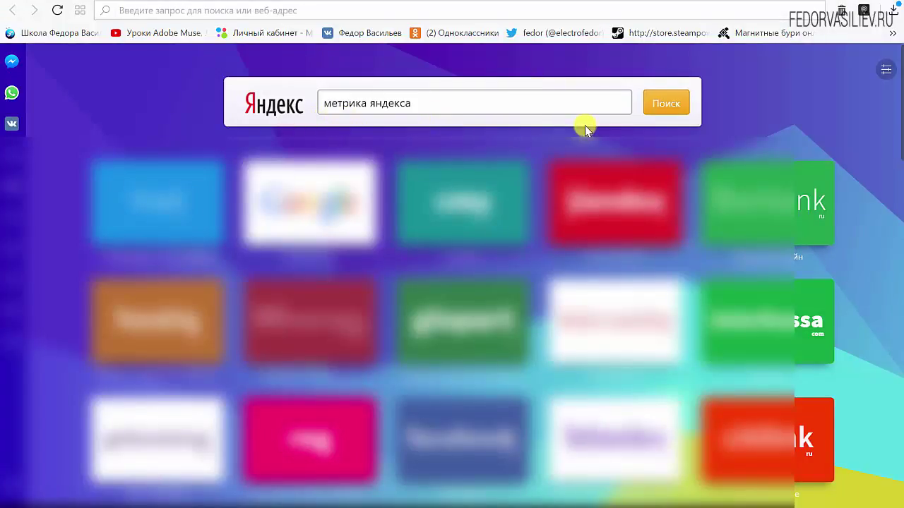
# Search for метрика яндекса, open metrika.yandex.ru, switch it on and connect to reach the counters.
pyautogui.click(666, 103)
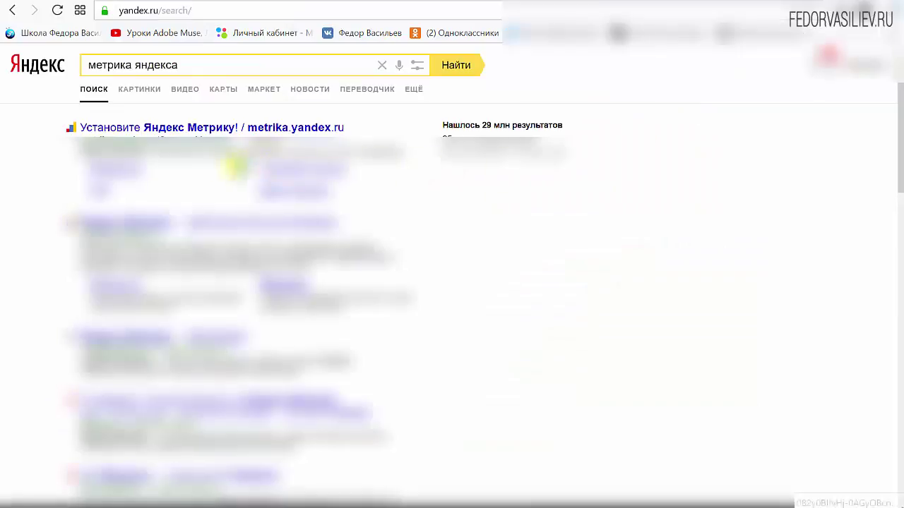
pyautogui.click(164, 129)
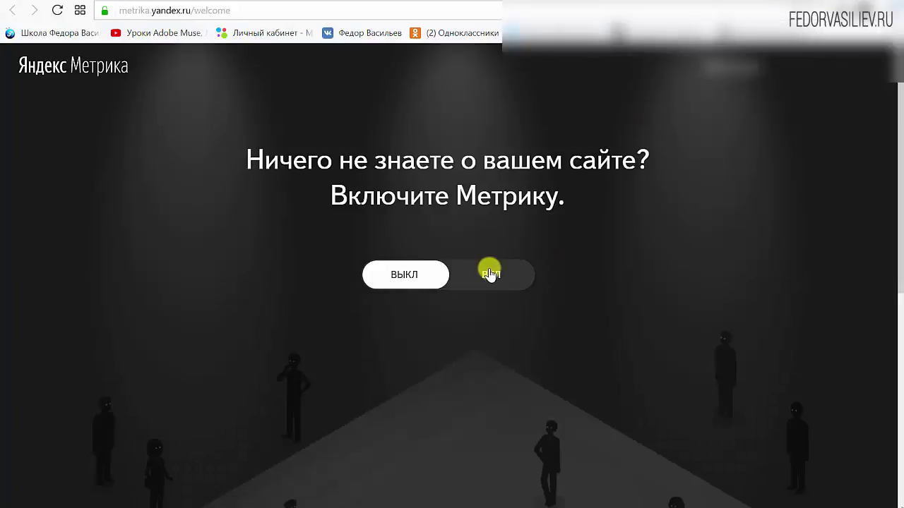
pyautogui.click(489, 272)
pyautogui.scroll(-8, 636, 261)
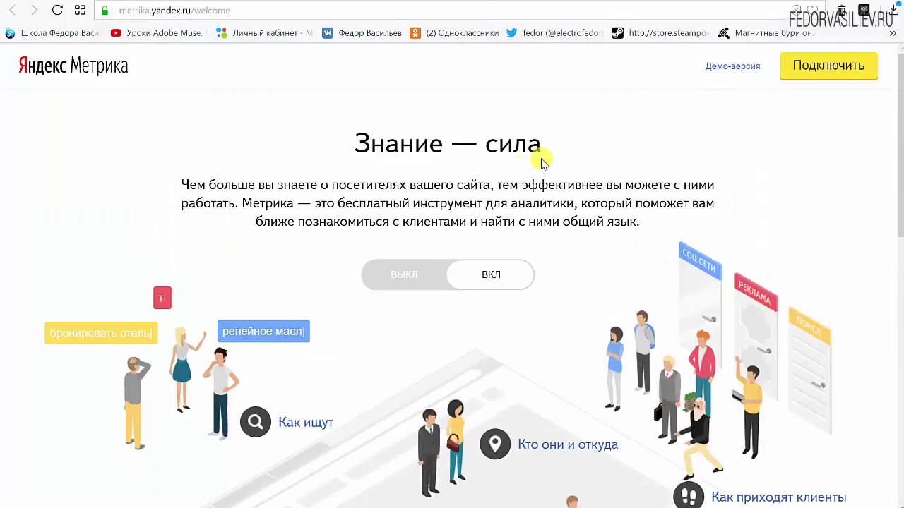
pyautogui.click(819, 71)
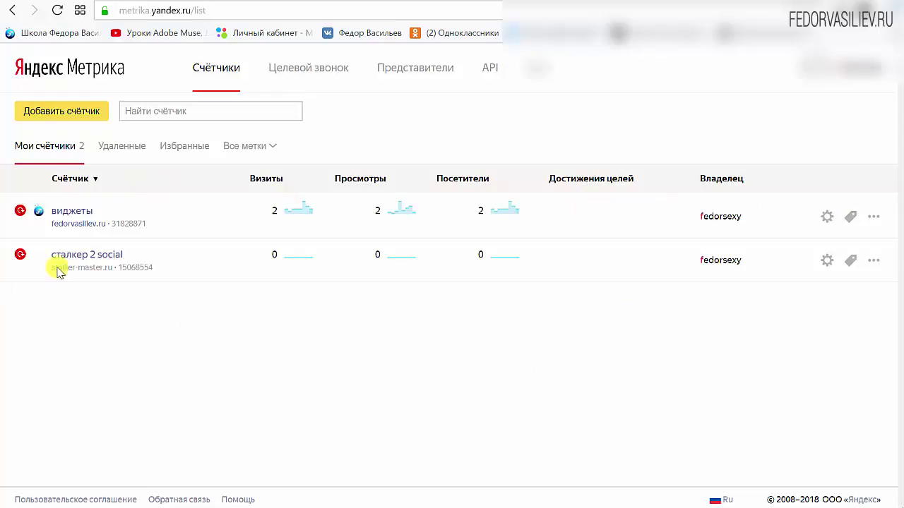
pyautogui.click(59, 114)
pyautogui.write('2.webmasters73.ru')
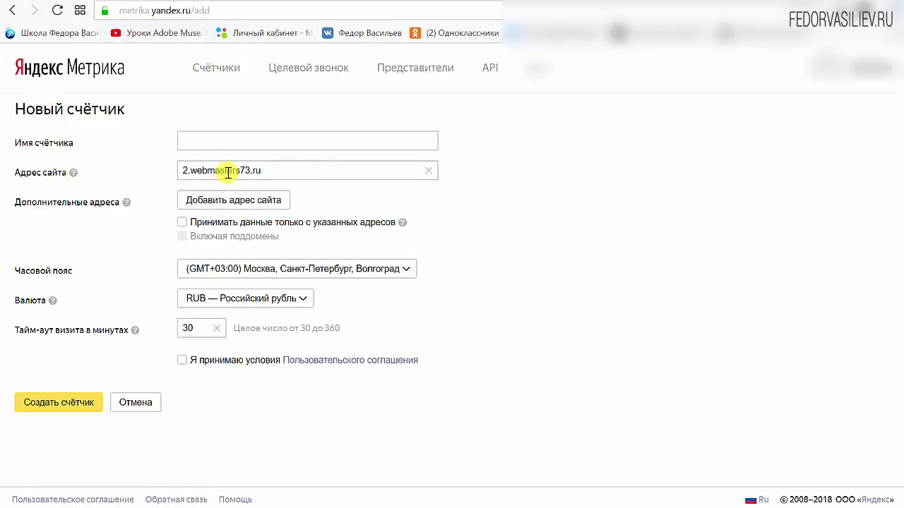
pyautogui.click(228, 173)
pyautogui.moveTo(297, 168); pyautogui.dragTo(98, 167)
pyautogui.write('http://2.webmasters73.ru')
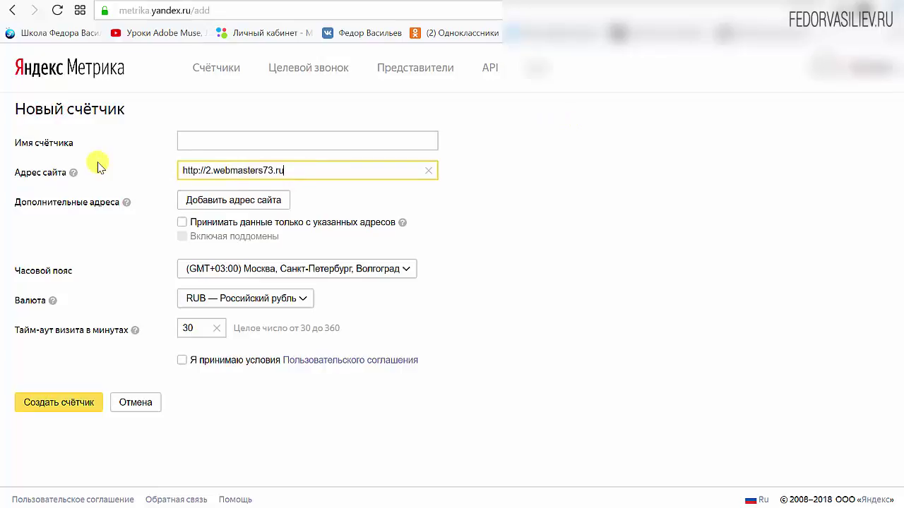
pyautogui.click(202, 146)
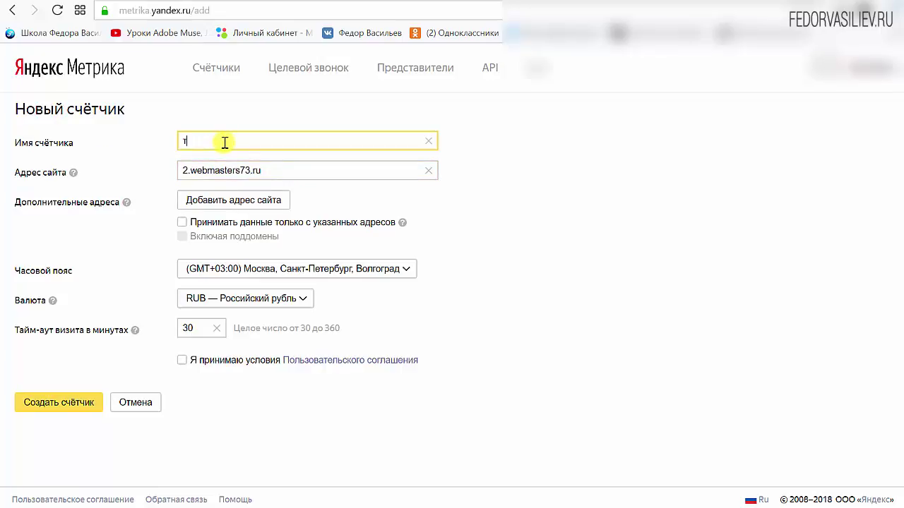
pyautogui.click(353, 345)
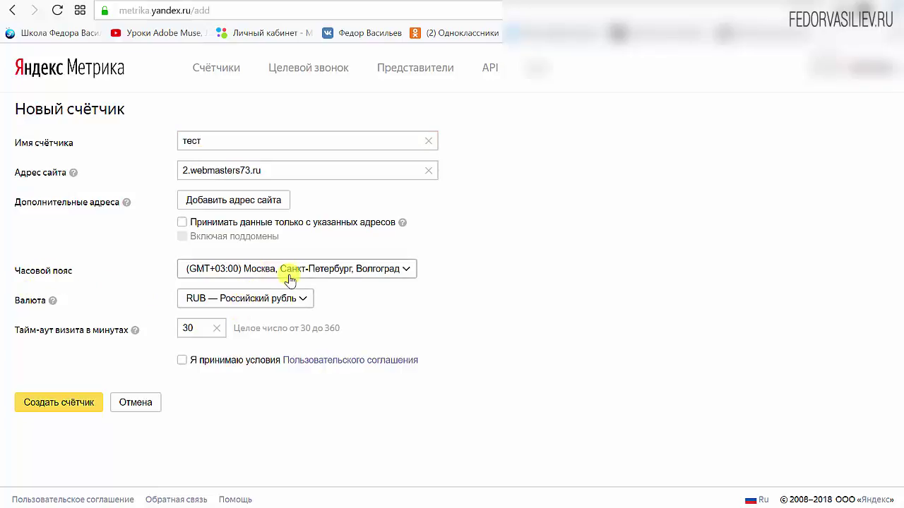
pyautogui.click(28, 408)
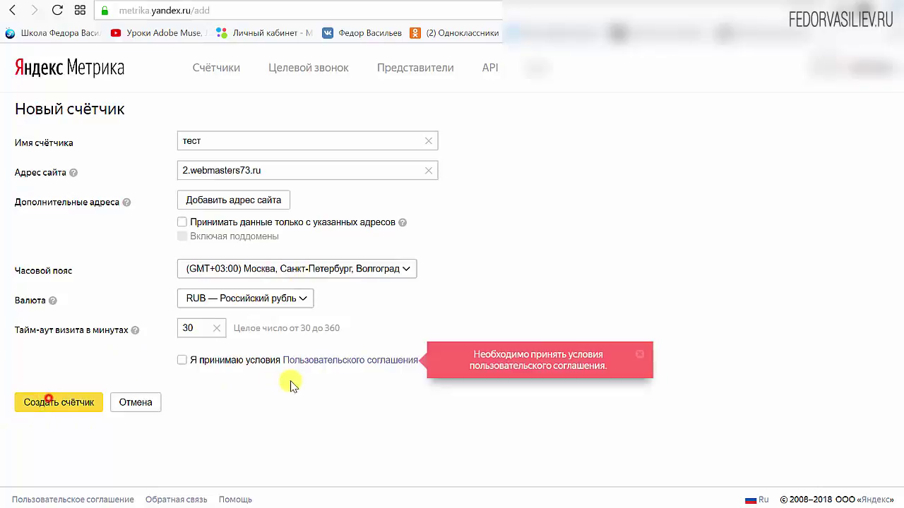
pyautogui.click(182, 362)
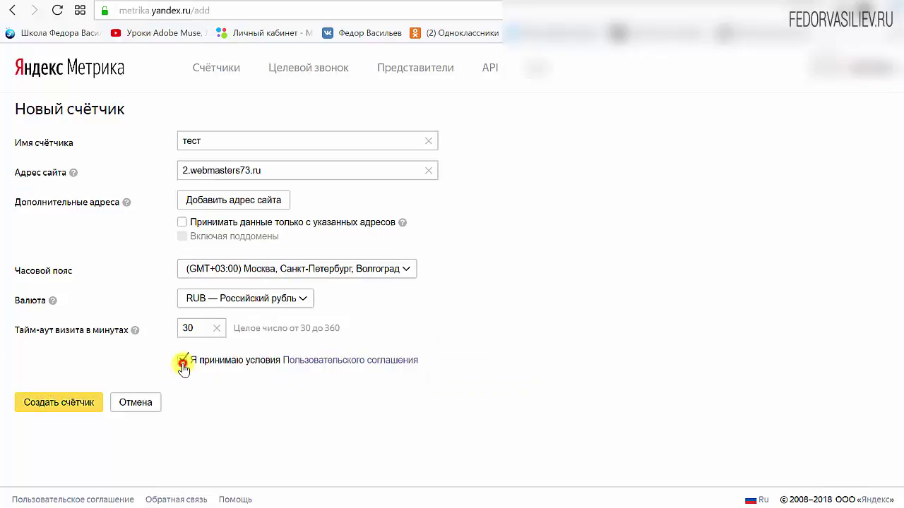
pyautogui.click(62, 406)
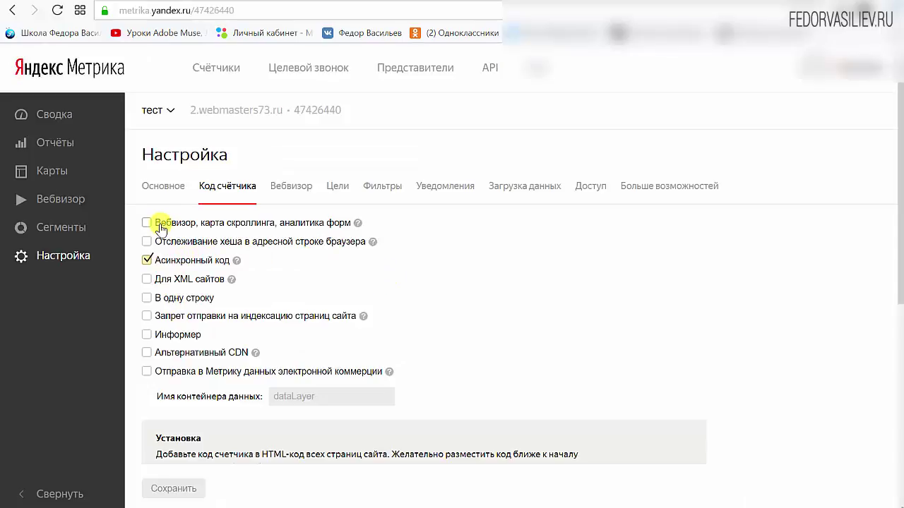
# Enable Webvisor with scroll map and form analytics, hash tracking and one-line counter code.
pyautogui.click(147, 223)
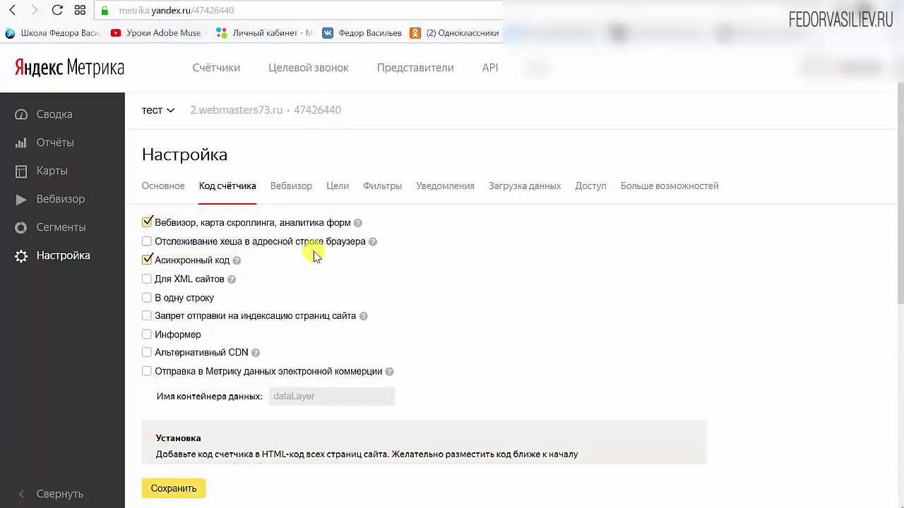
pyautogui.click(137, 243)
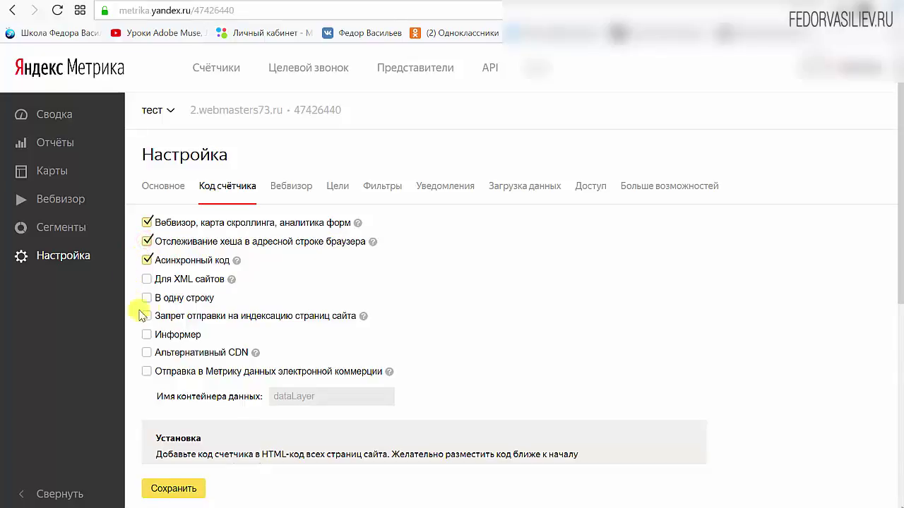
pyautogui.click(148, 297)
pyautogui.scroll(-2, 689, 244)
pyautogui.scroll(-1, 688, 243)
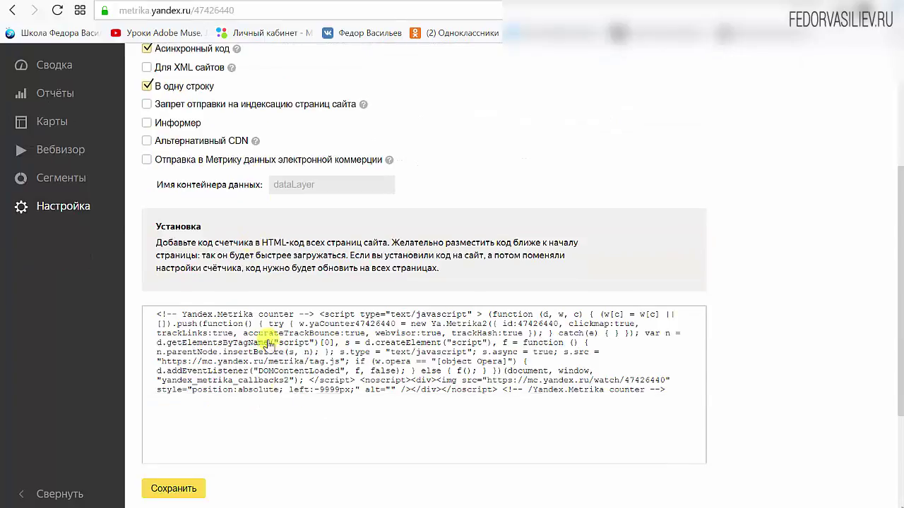
# Preview the code as formatted lines, select part of it, then restore one-line output.
pyautogui.click(147, 86)
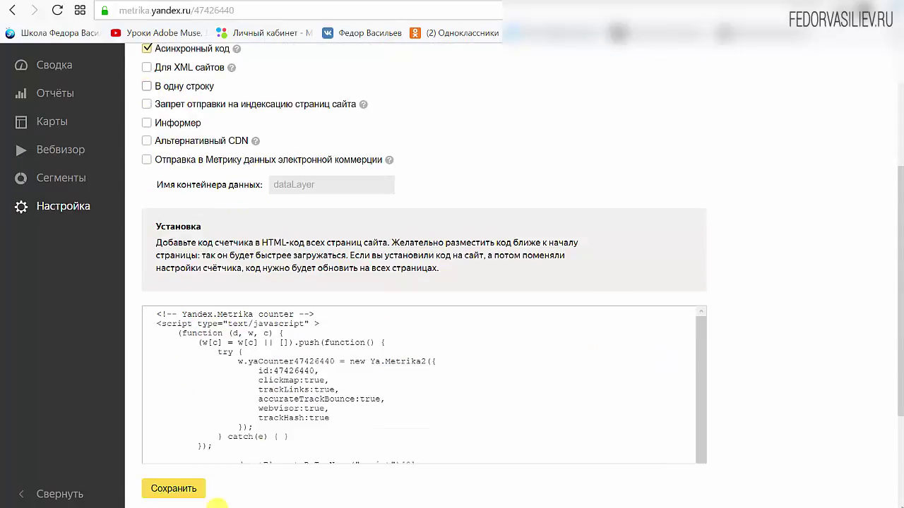
pyautogui.moveTo(259, 343); pyautogui.dragTo(275, 447)
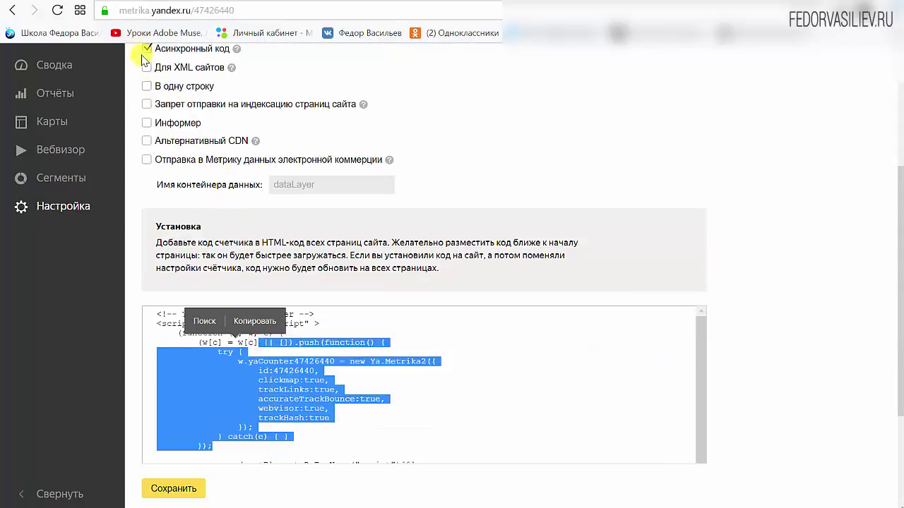
pyautogui.click(147, 86)
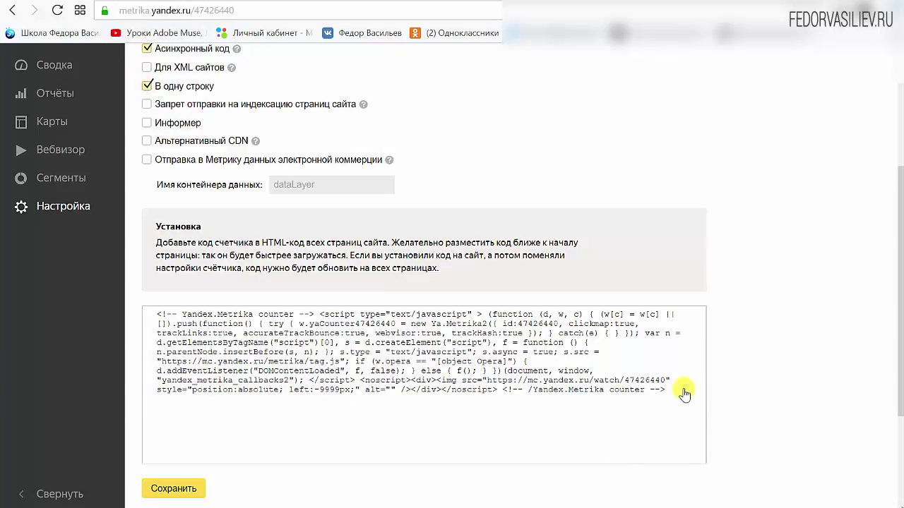
pyautogui.moveTo(674, 389); pyautogui.dragTo(237, 315)
pyautogui.scroll(2, 633, 167)
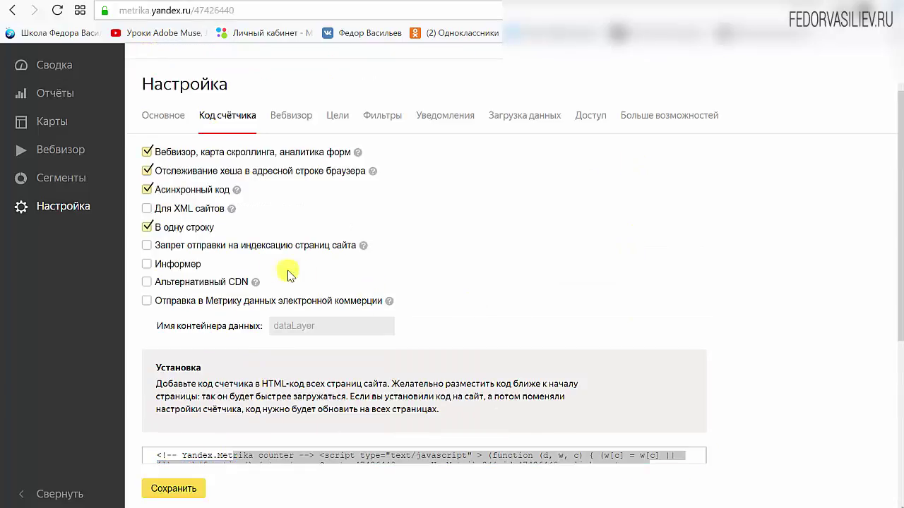
# Preview the informer in counter тест's code, then switch the informer back off.
pyautogui.click(147, 265)
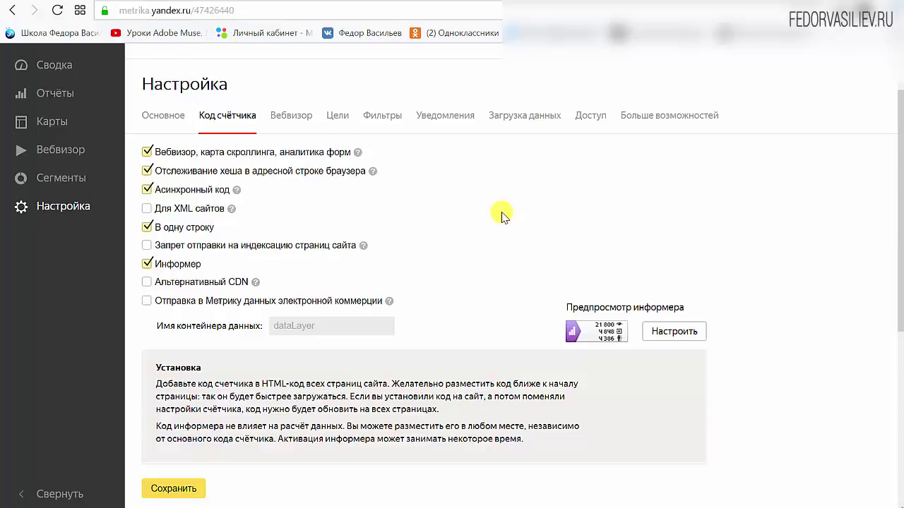
pyautogui.scroll(1, 497, 210)
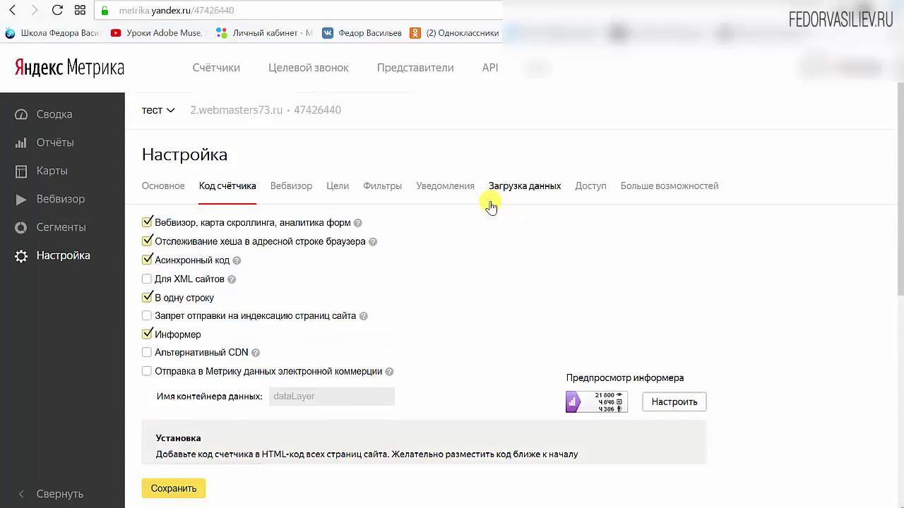
pyautogui.scroll(-2, 490, 206)
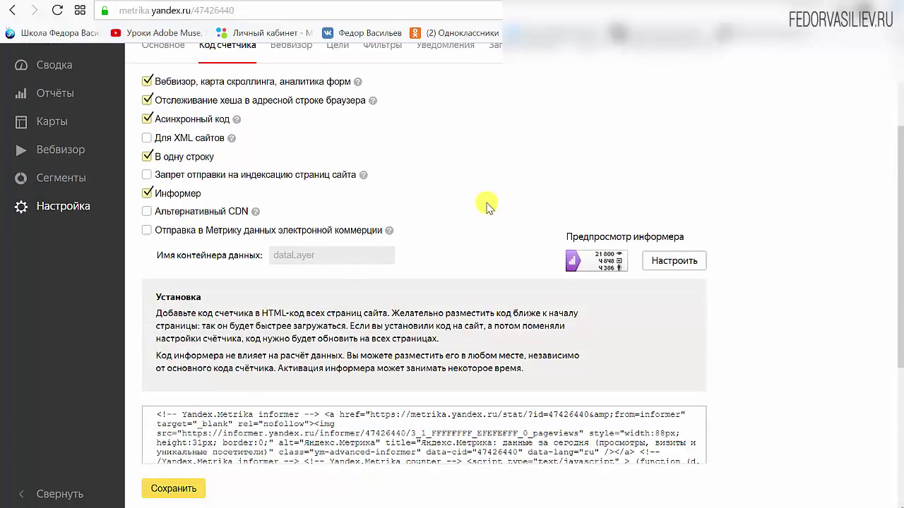
pyautogui.scroll(1, 487, 206)
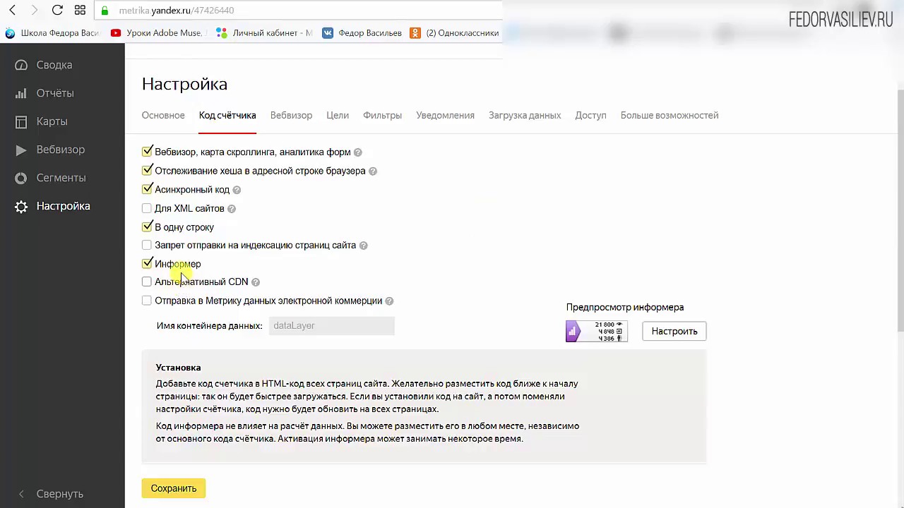
pyautogui.click(152, 267)
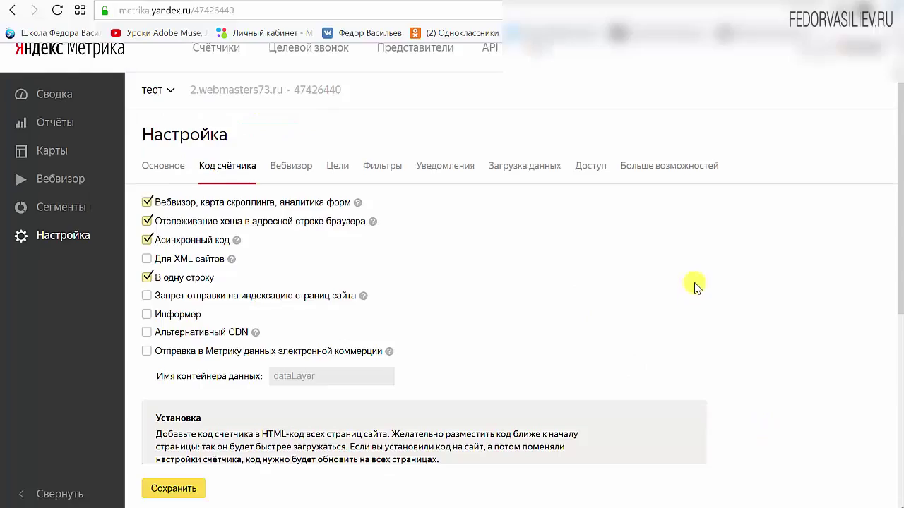
# Save counter тест's settings and copy its updated code to the clipboard.
pyautogui.scroll(-5, 692, 284)
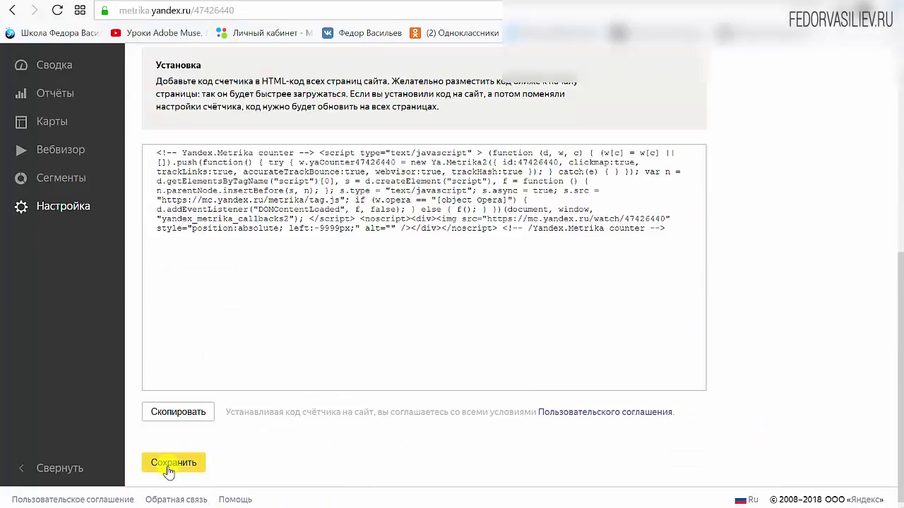
pyautogui.click(152, 460)
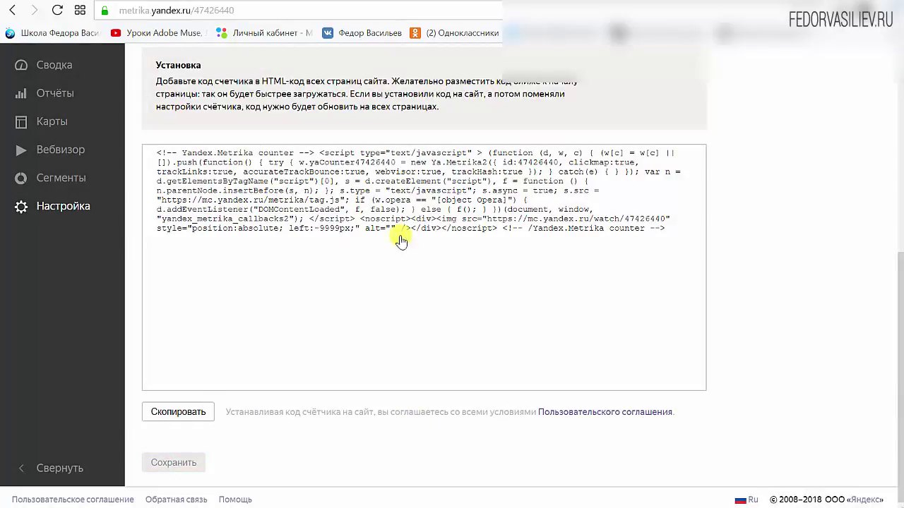
pyautogui.moveTo(676, 221); pyautogui.dragTo(221, 153)
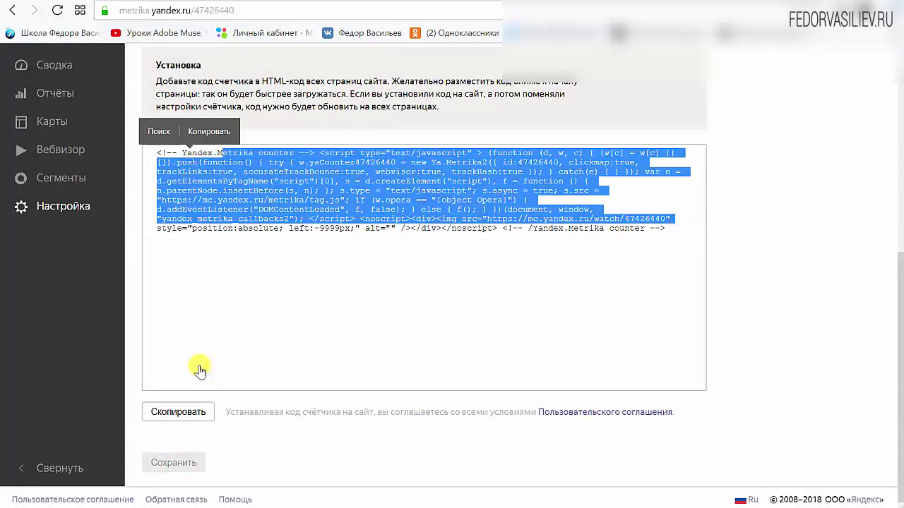
pyautogui.scroll(3, 388, 314)
pyautogui.scroll(2, 412, 311)
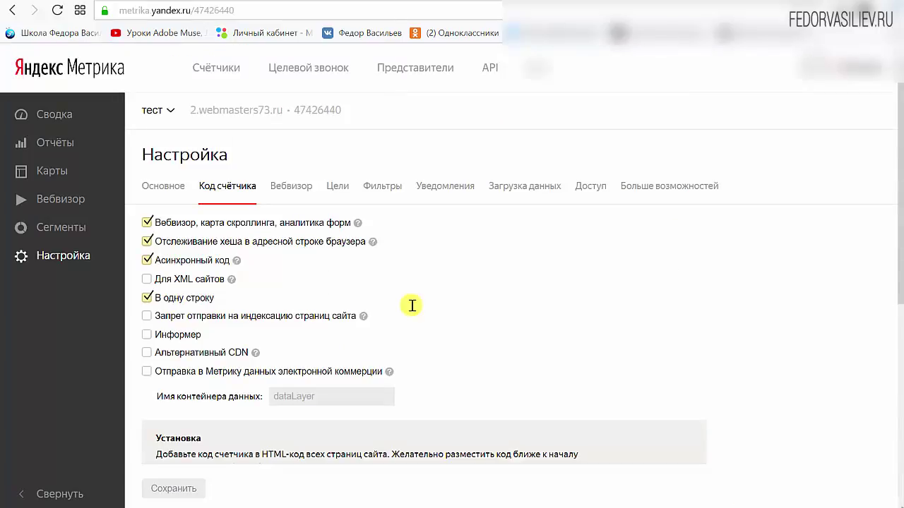
pyautogui.scroll(-5, 558, 275)
pyautogui.click(145, 410)
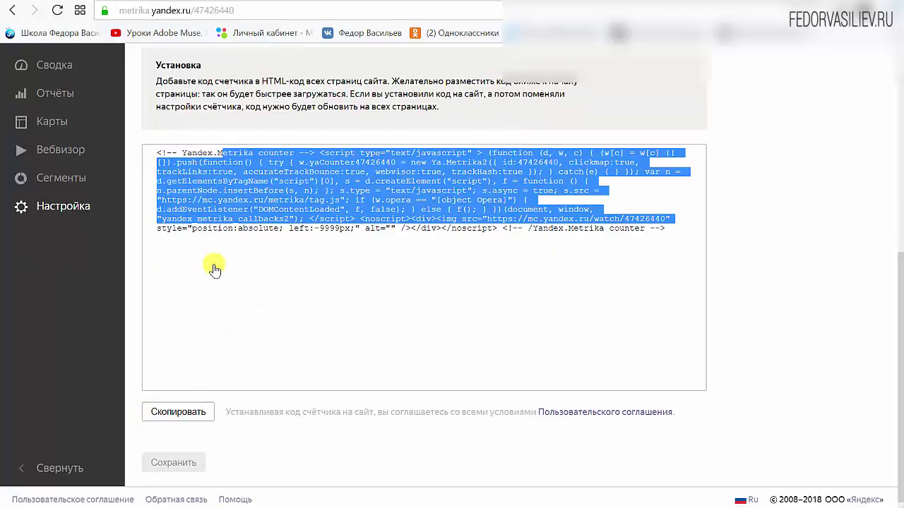
pyautogui.click(182, 415)
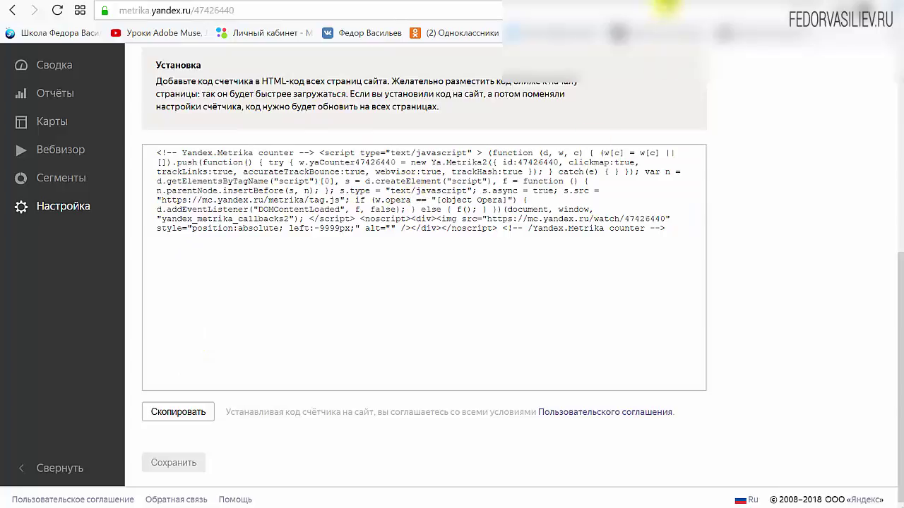
pyautogui.scroll(2, 637, 153)
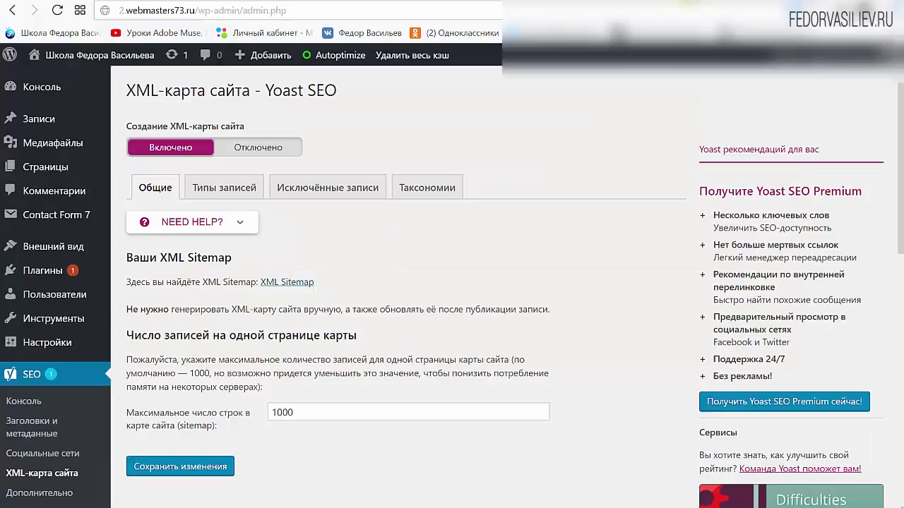
# In WordPress, find the 'яндекс метрика' plugin under Add New, install it and activate it.
pyautogui.hotkey('ctrl', 'Tab')
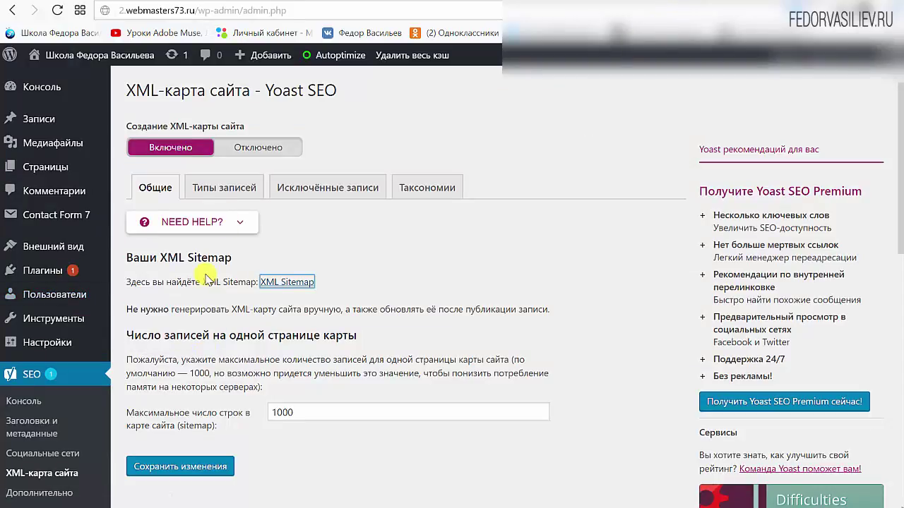
pyautogui.moveTo(51, 274)
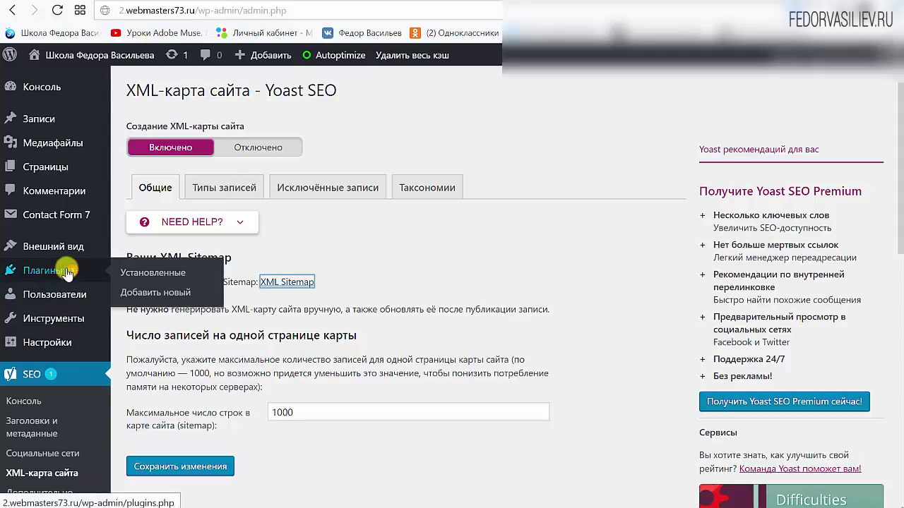
pyautogui.click(152, 292)
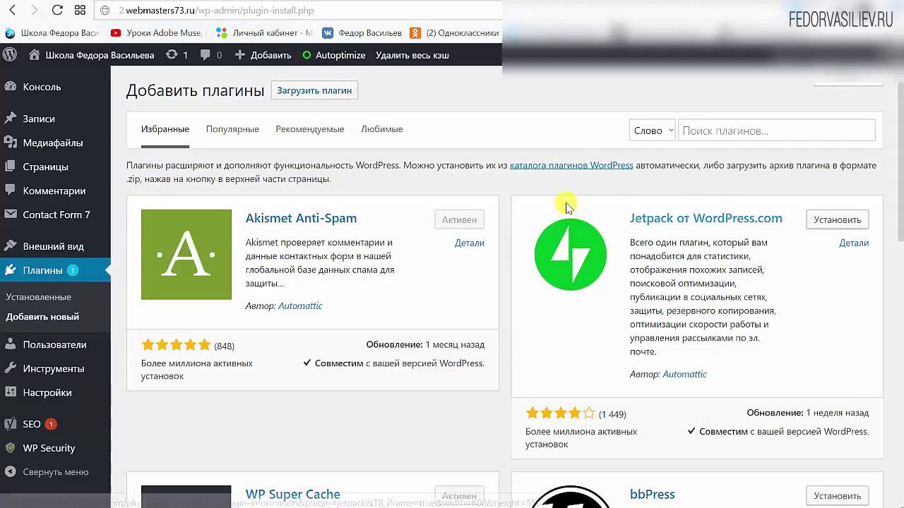
pyautogui.click(701, 136)
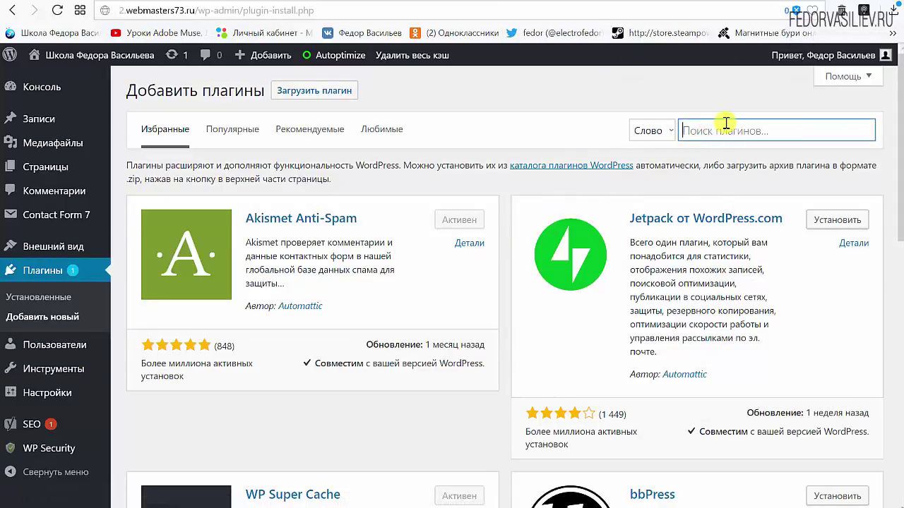
pyautogui.write('яндекс метрика')
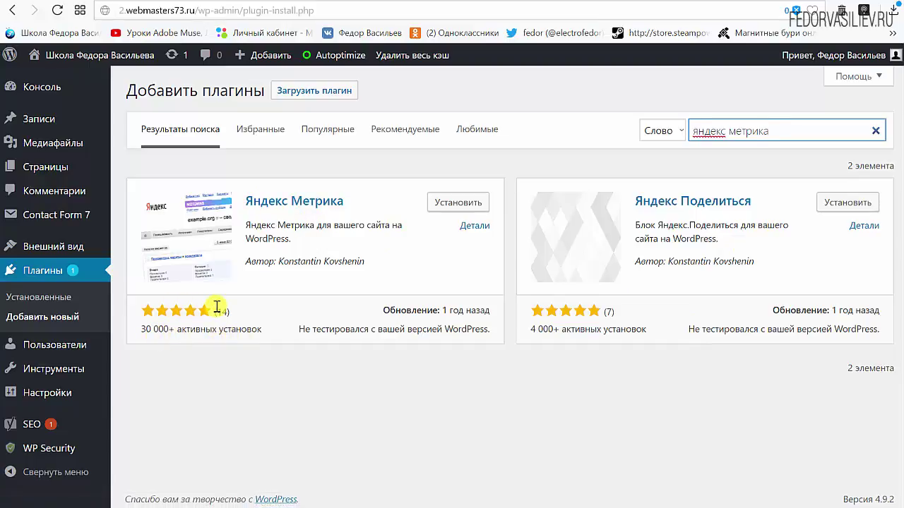
pyautogui.click(445, 204)
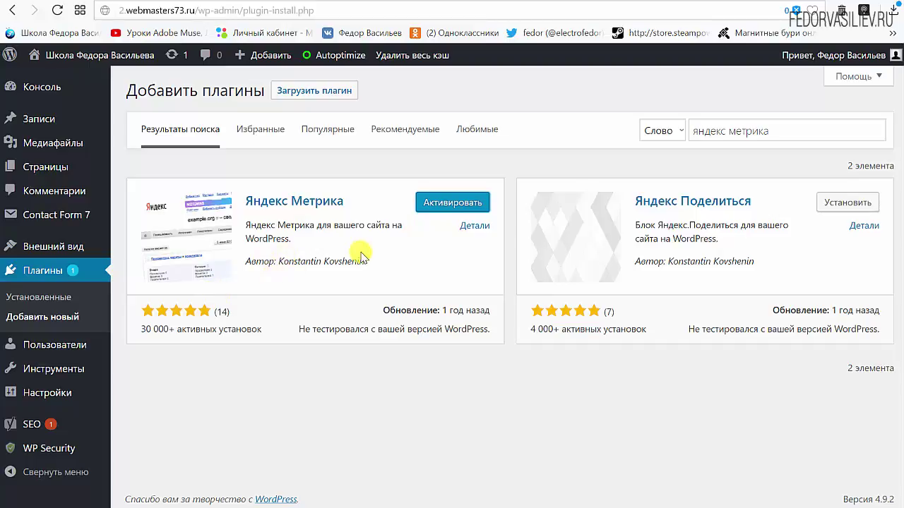
pyautogui.click(440, 204)
# Paste counter тест's code into the Яндекс Метрика plugin settings, save, and return to Metrika.
pyautogui.moveTo(113, 390)
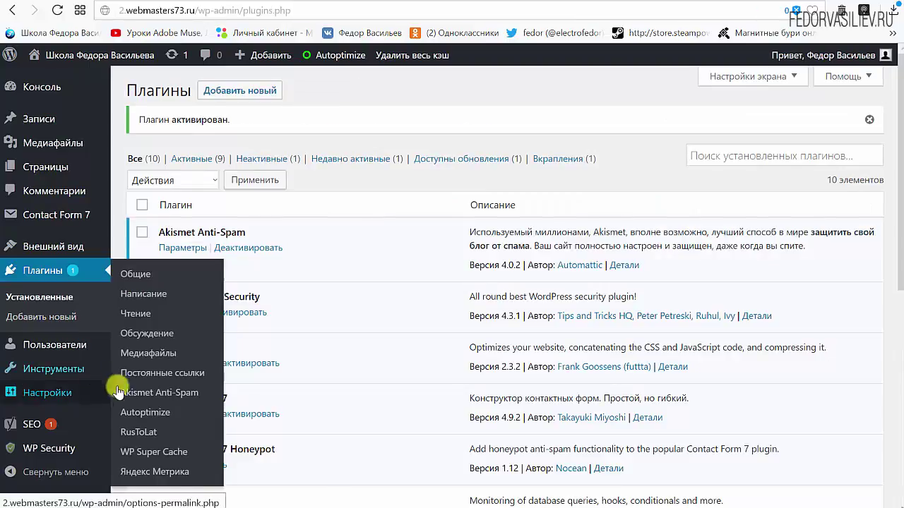
pyautogui.click(140, 473)
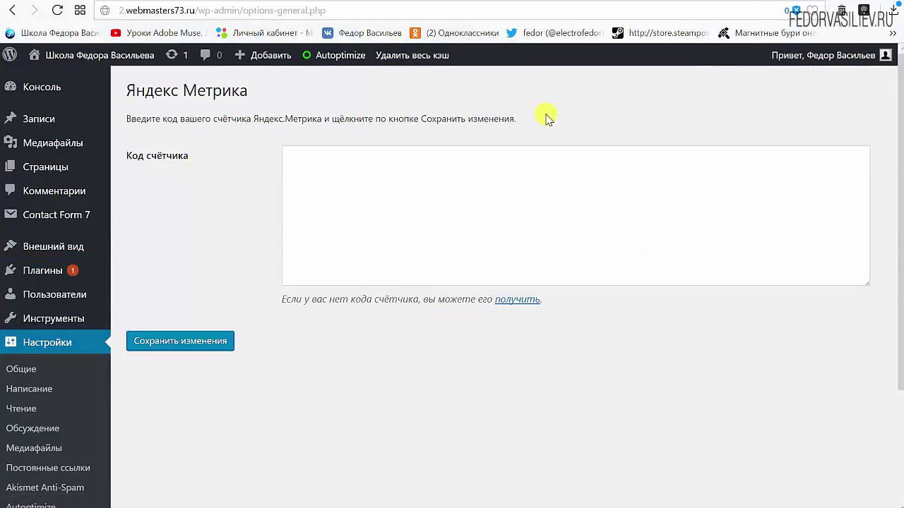
pyautogui.rightClick(363, 187)
pyautogui.click(389, 268)
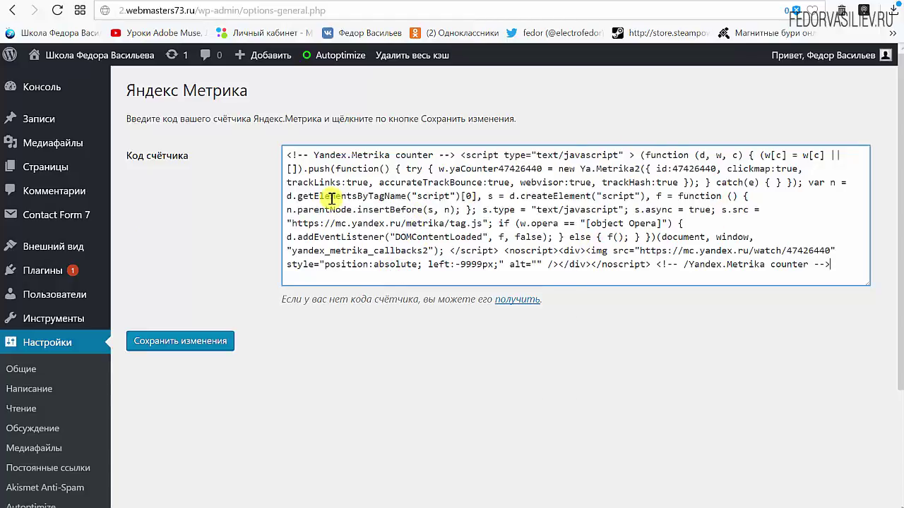
pyautogui.click(189, 341)
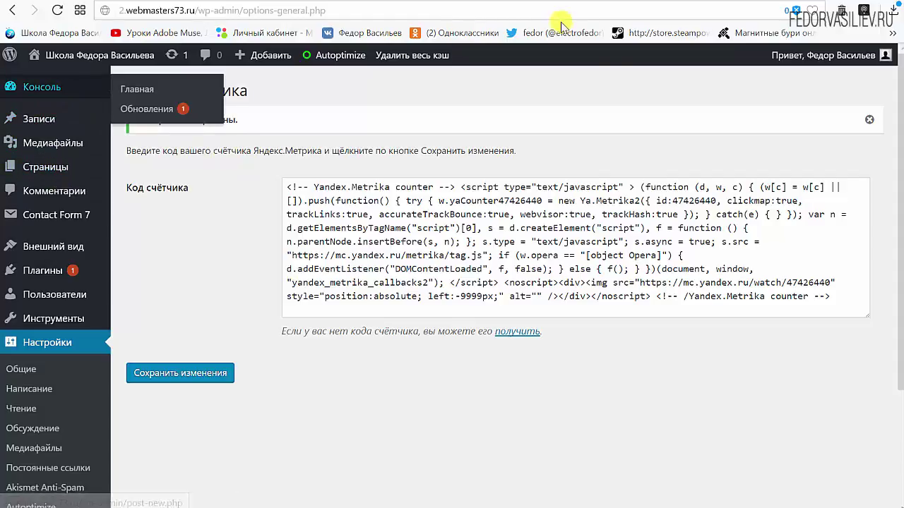
pyautogui.click(750, 4)
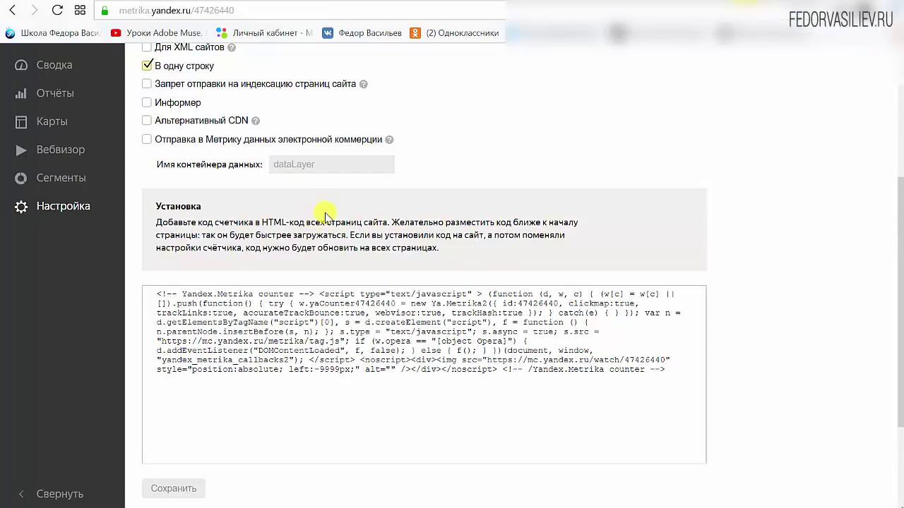
# Reload the counters list until тест shows as active, then open its summary dashboard.
pyautogui.scroll(-2, 325, 226)
pyautogui.scroll(5, 332, 236)
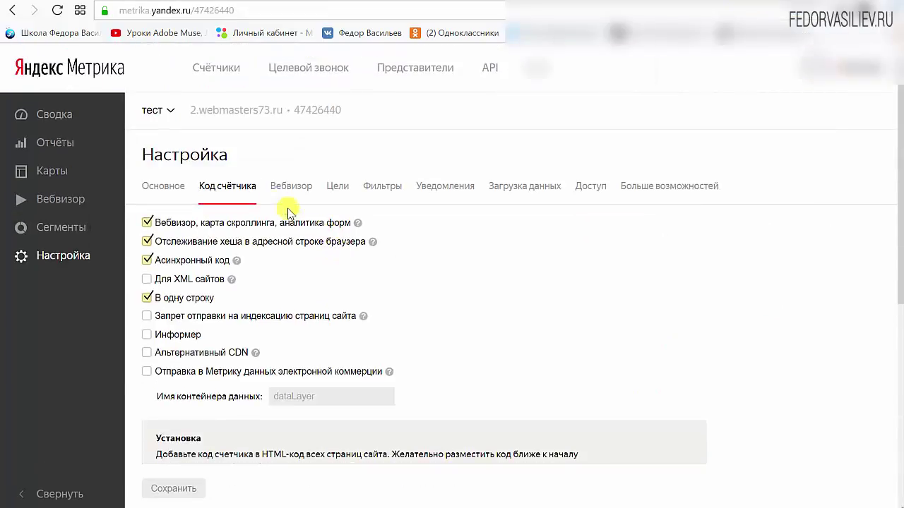
pyautogui.click(219, 73)
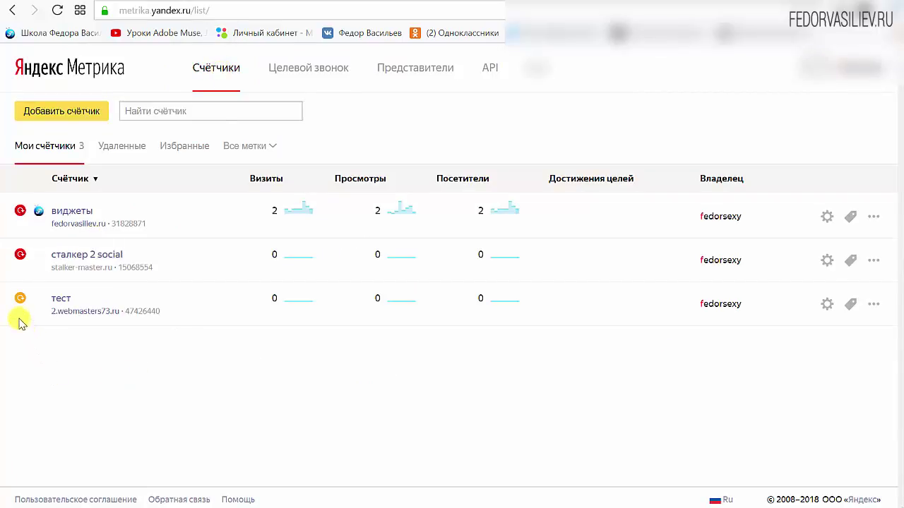
pyautogui.moveTo(22, 304)
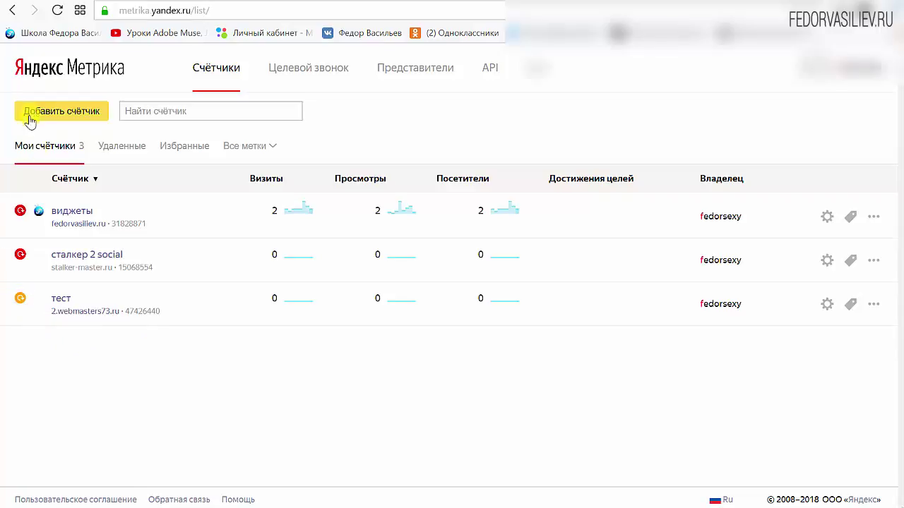
pyautogui.click(58, 10)
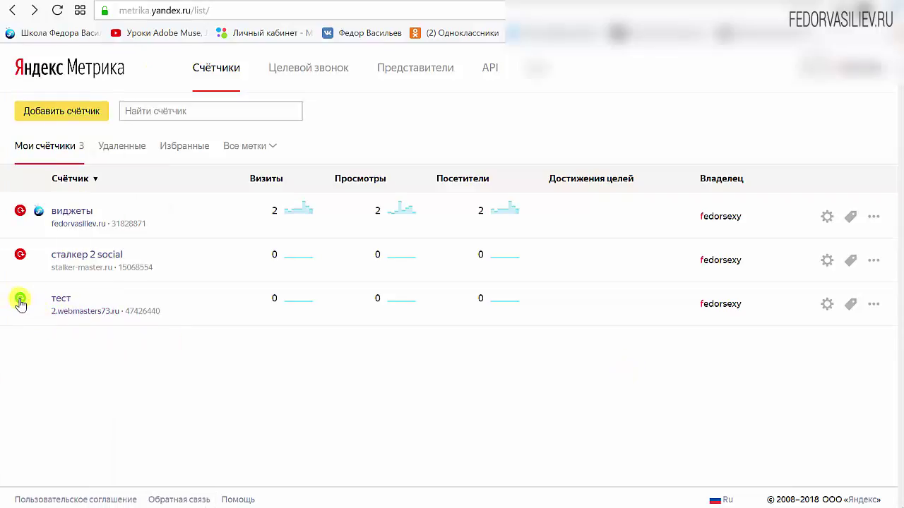
pyautogui.moveTo(20, 302)
pyautogui.click(61, 301)
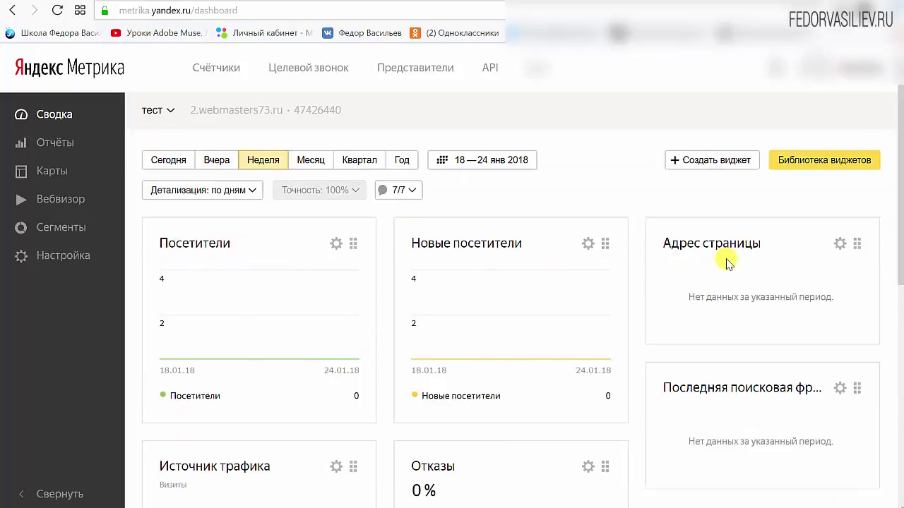
pyautogui.scroll(-4, 727, 259)
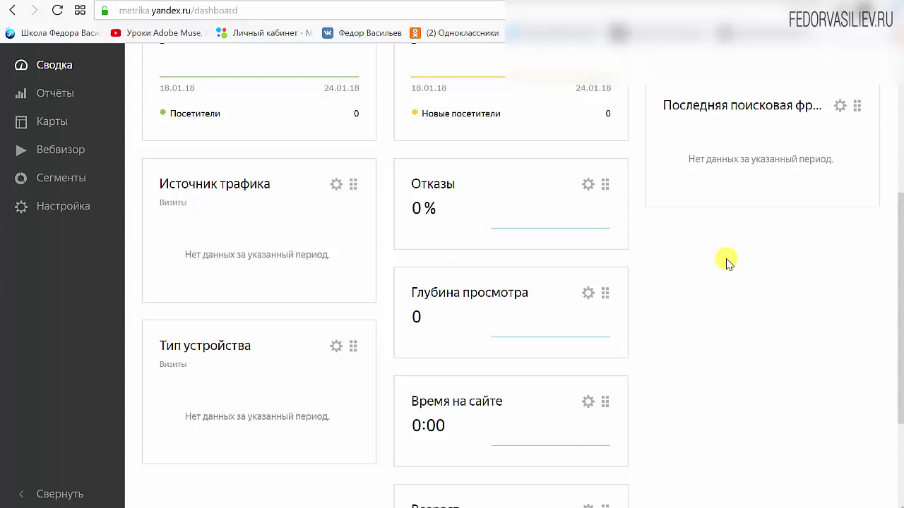
pyautogui.scroll(-2, 329, 245)
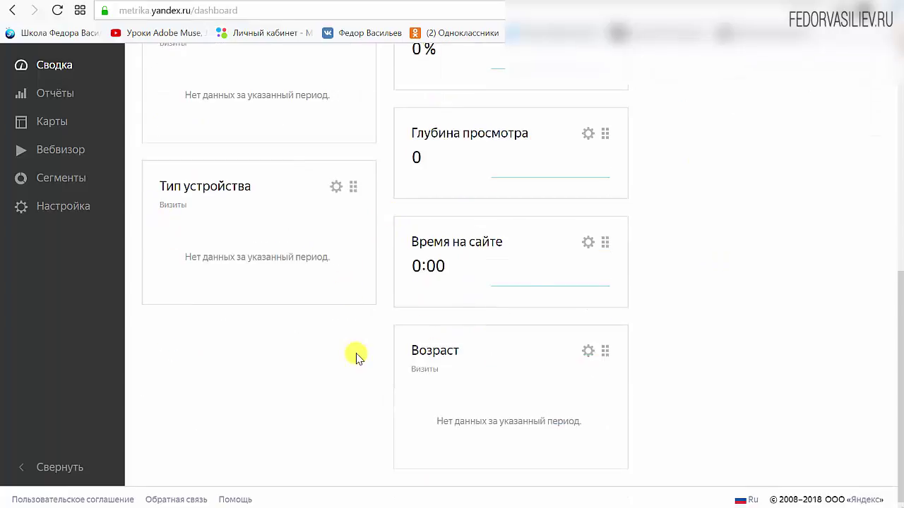
# Open the Вебвизор visit recordings for counter тест.
pyautogui.scroll(3, 356, 358)
pyautogui.scroll(3, 329, 303)
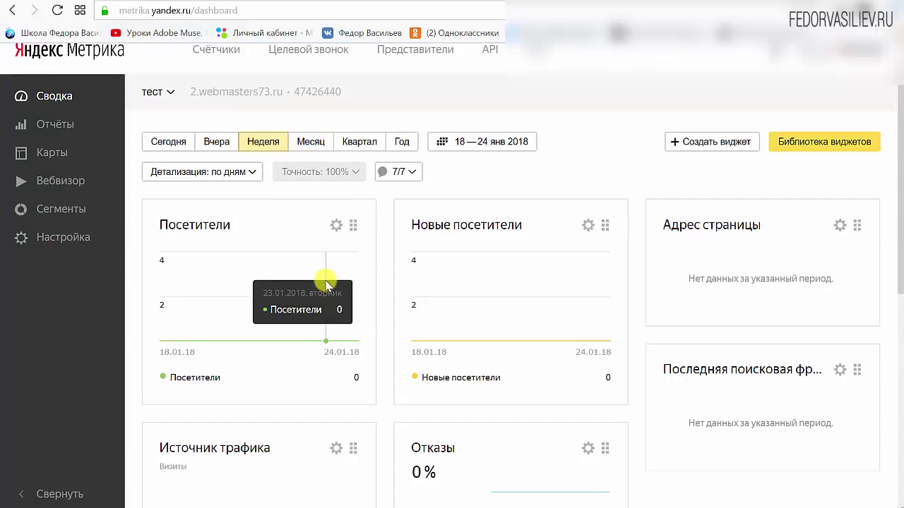
pyautogui.click(77, 185)
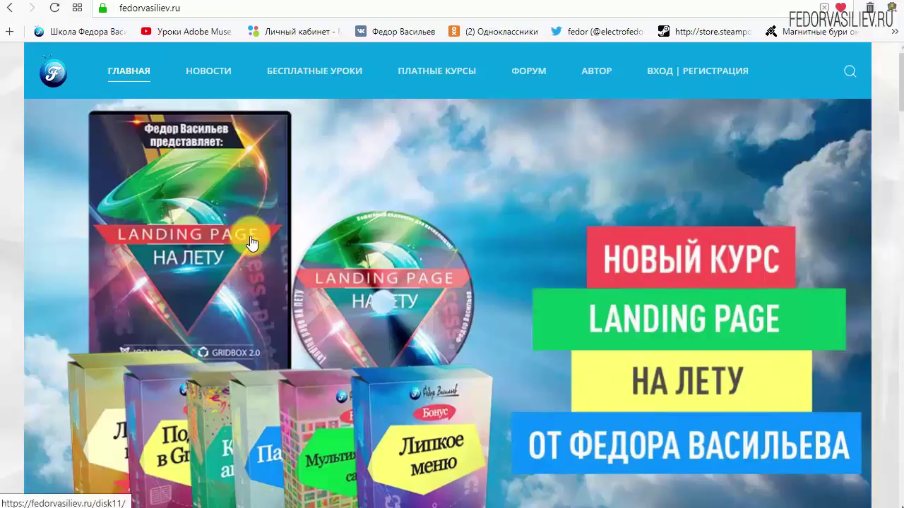
# Go to fedorvasiliev.ru's ВХОД | РЕГИСТРАЦИЯ page and follow 'ЕЩЁ НЕТ УЧЁТНОЙ ЗАПИСИ?' to registration.
pyautogui.moveTo(178, 79)
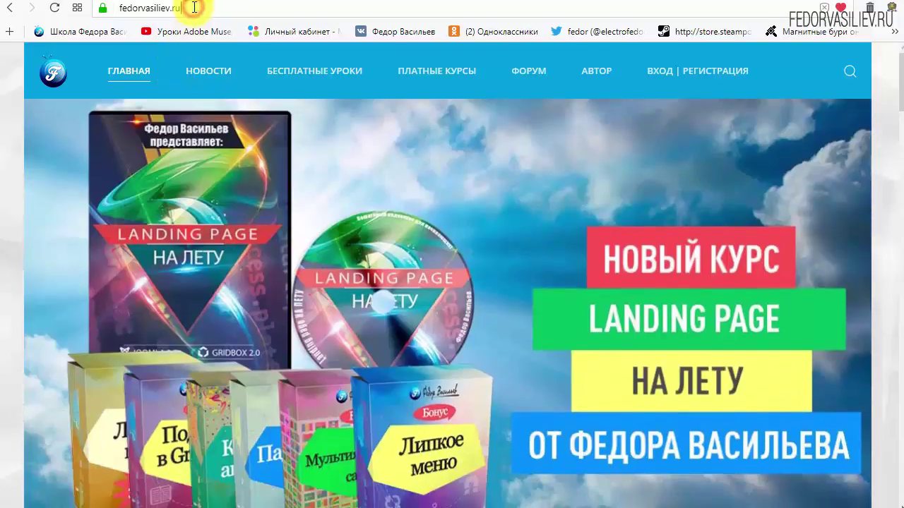
pyautogui.click(92, 10)
pyautogui.click(211, 7)
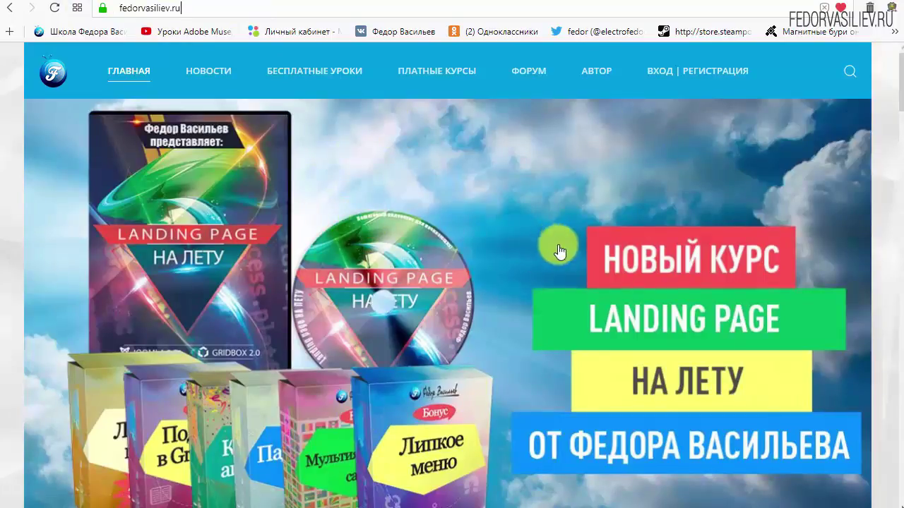
pyautogui.click(664, 79)
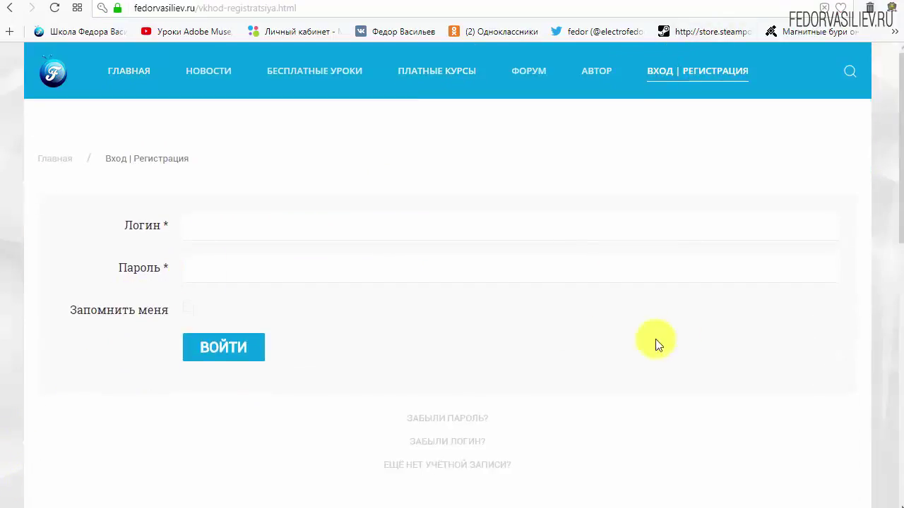
pyautogui.scroll(-1, 660, 338)
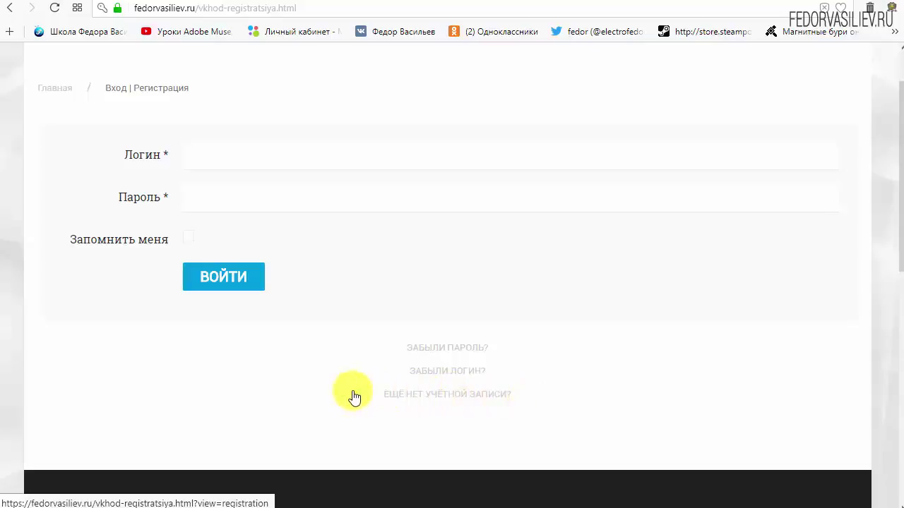
pyautogui.click(424, 396)
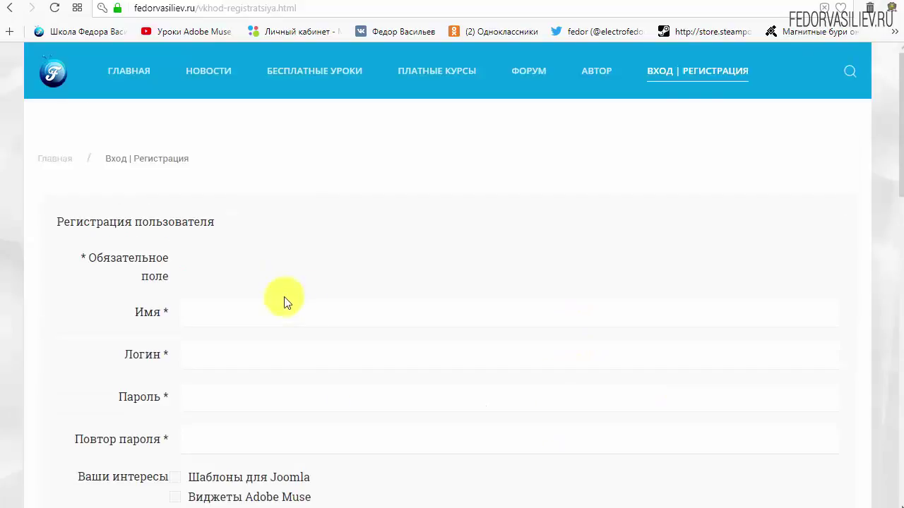
# Enter 'wp' as the name and login, and type the account password in both password fields.
pyautogui.scroll(-2, 451, 191)
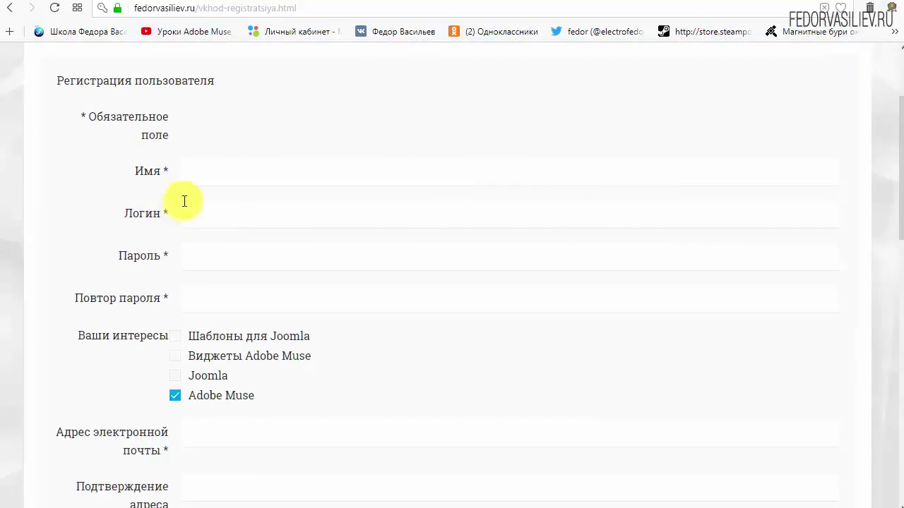
pyautogui.click(242, 174)
pyautogui.write('w')
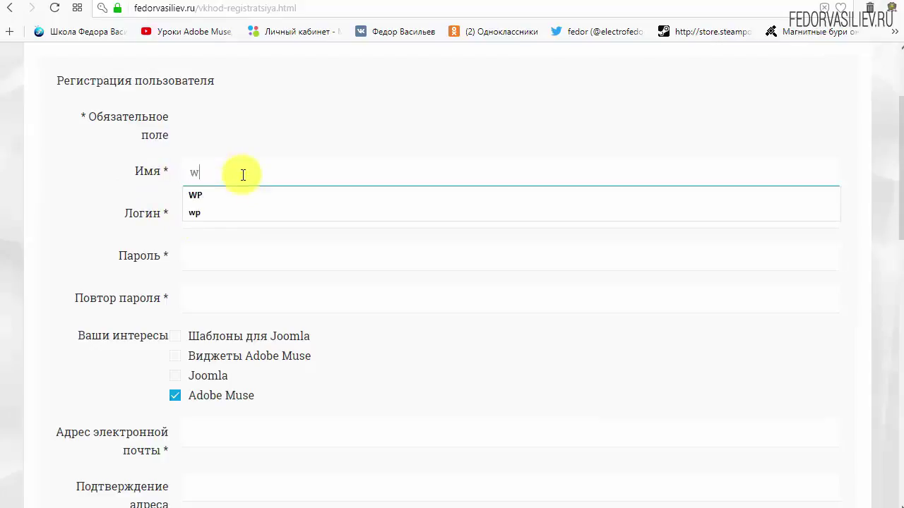
pyautogui.write('p')
pyautogui.click(260, 220)
pyautogui.write('w')
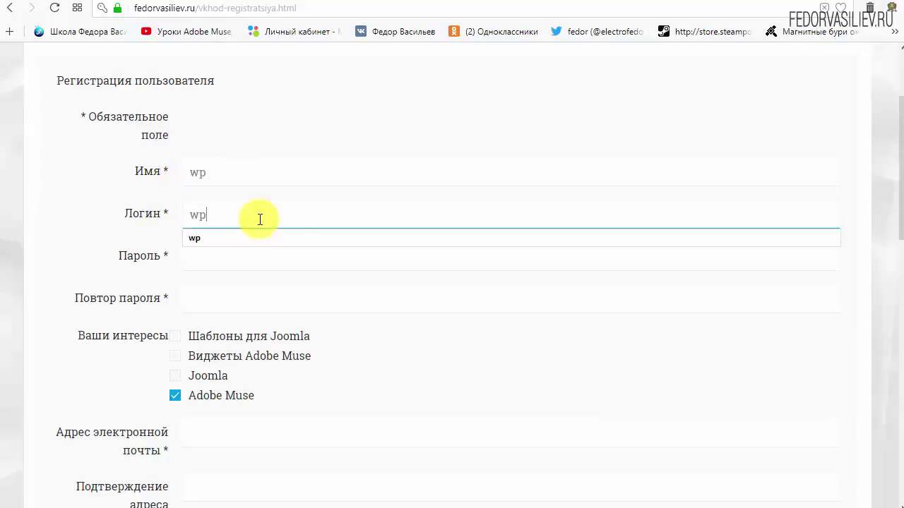
pyautogui.write('p')
pyautogui.click(334, 113)
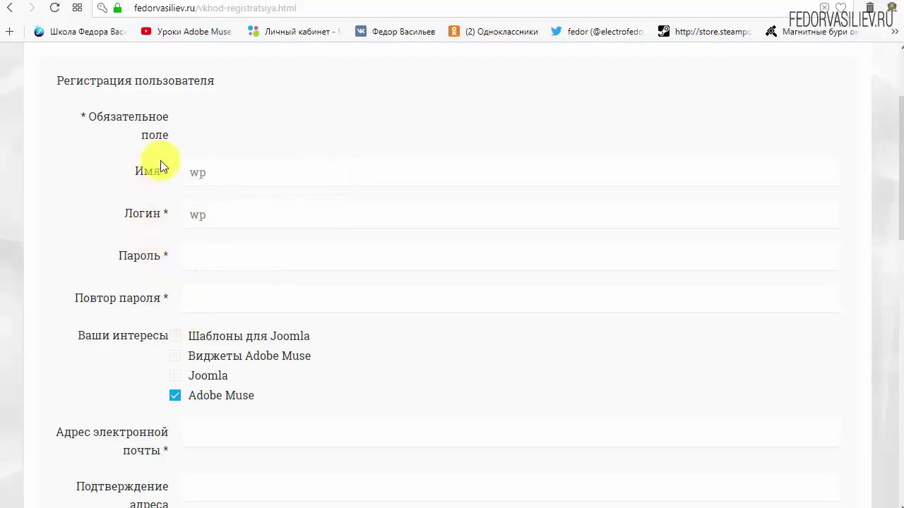
pyautogui.click(216, 254)
pyautogui.write('123456')
pyautogui.click(229, 299)
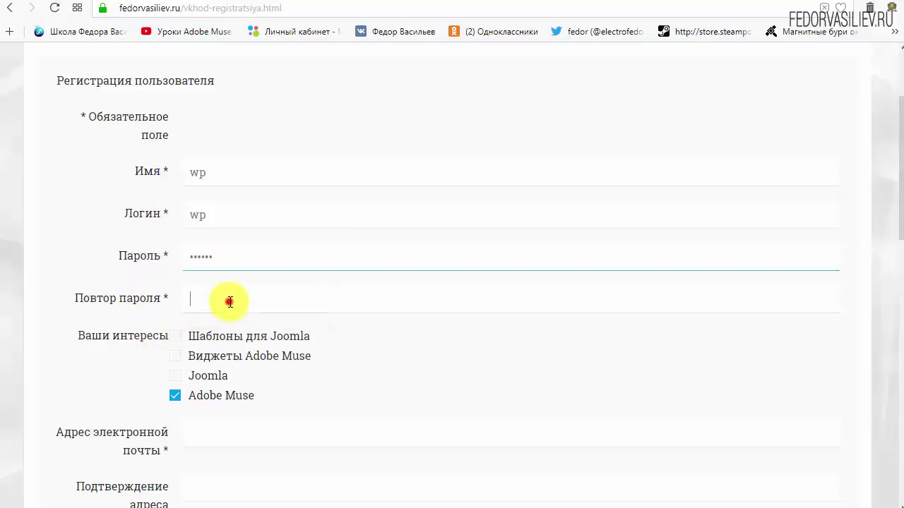
pyautogui.write('123456')
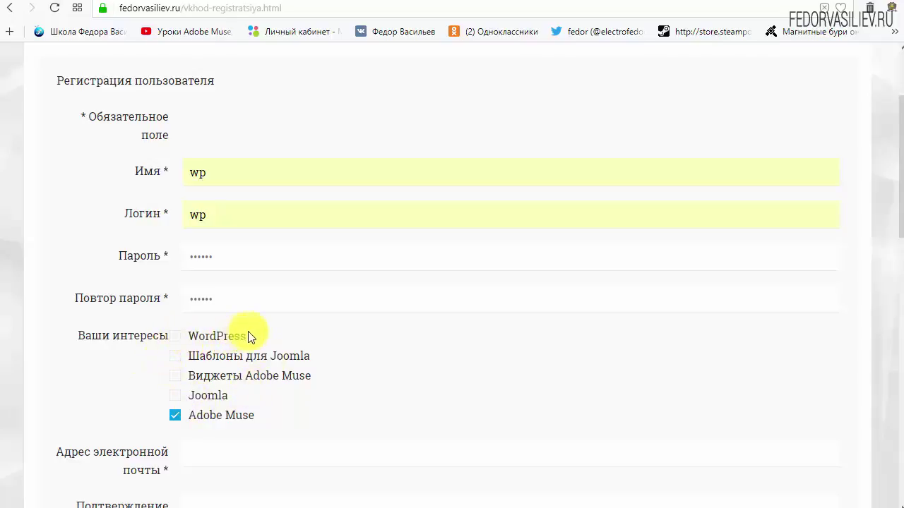
# Tick WordPress as an interest and untick Adobe Muse.
pyautogui.moveTo(210, 337); pyautogui.dragTo(188, 338)
pyautogui.click(175, 336)
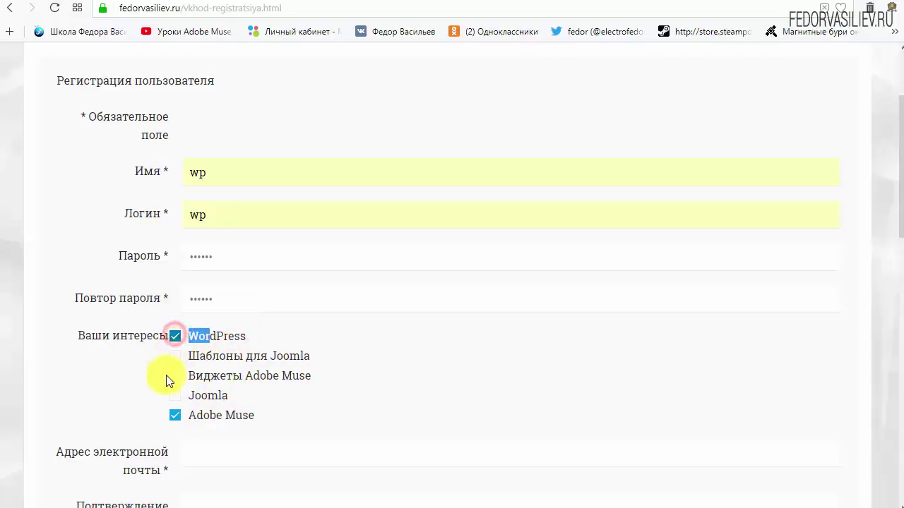
pyautogui.click(266, 335)
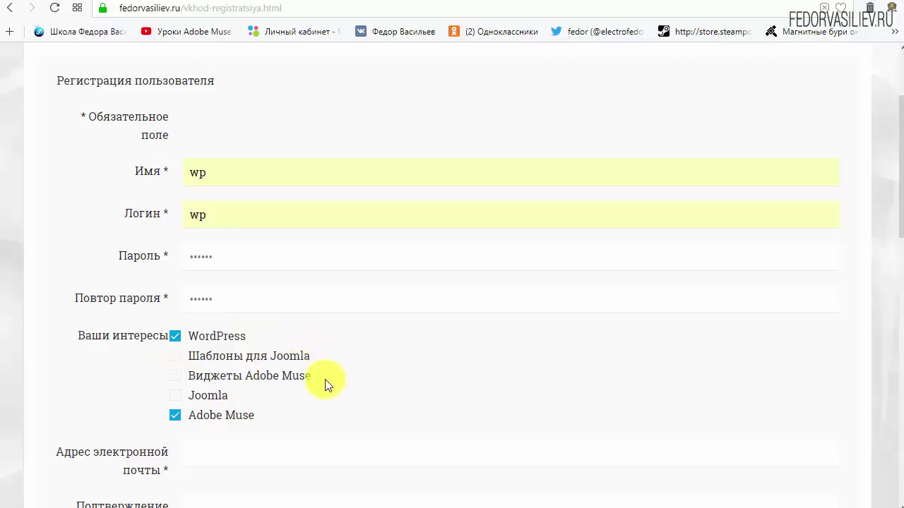
pyautogui.click(176, 417)
pyautogui.click(175, 418)
pyautogui.scroll(-4, 415, 372)
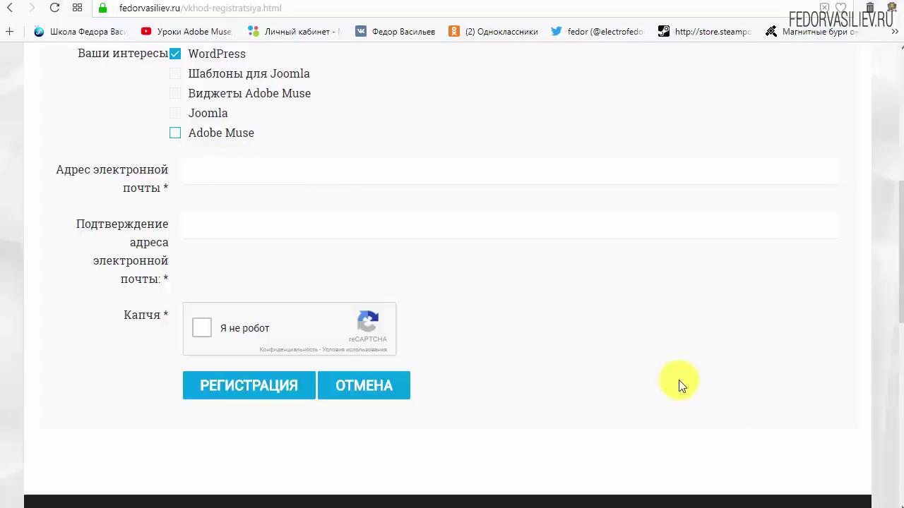
# Paste the e-mail address into both the e-mail and confirmation fields.
pyautogui.rightClick(233, 175)
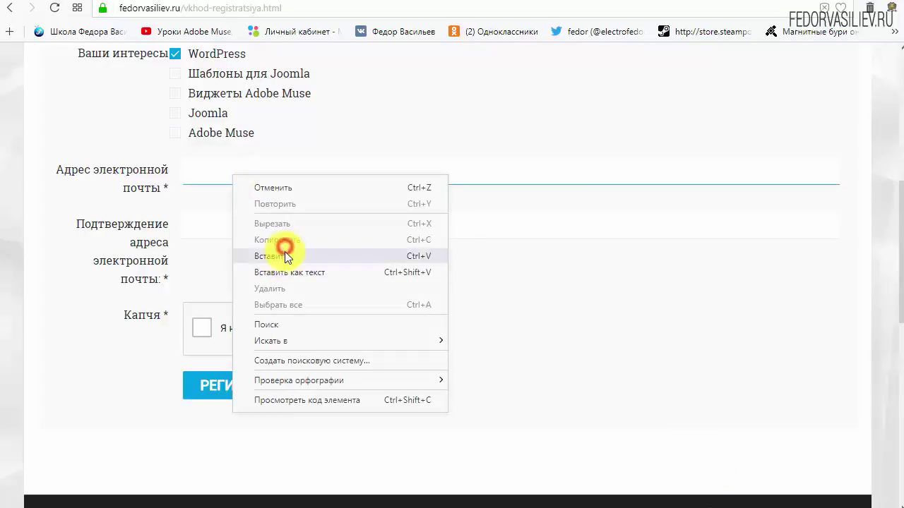
pyautogui.click(284, 251)
pyautogui.rightClick(304, 220)
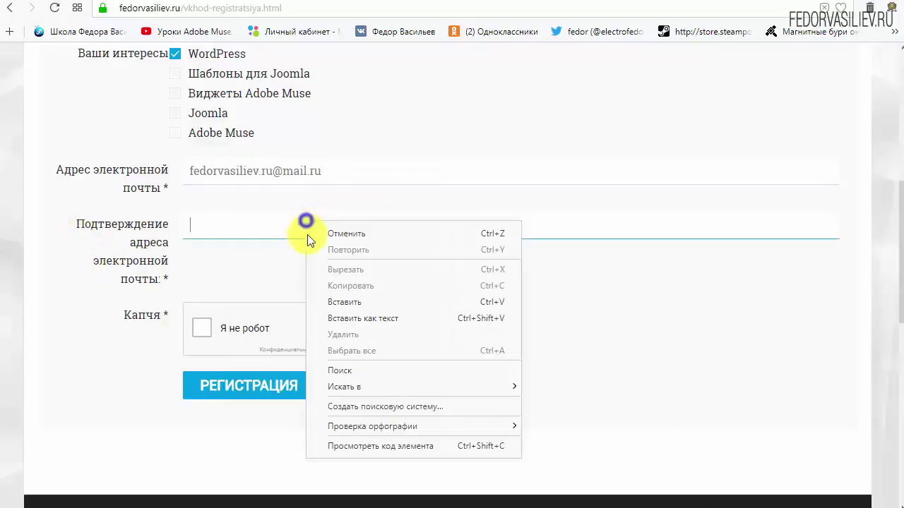
pyautogui.click(344, 302)
pyautogui.click(627, 301)
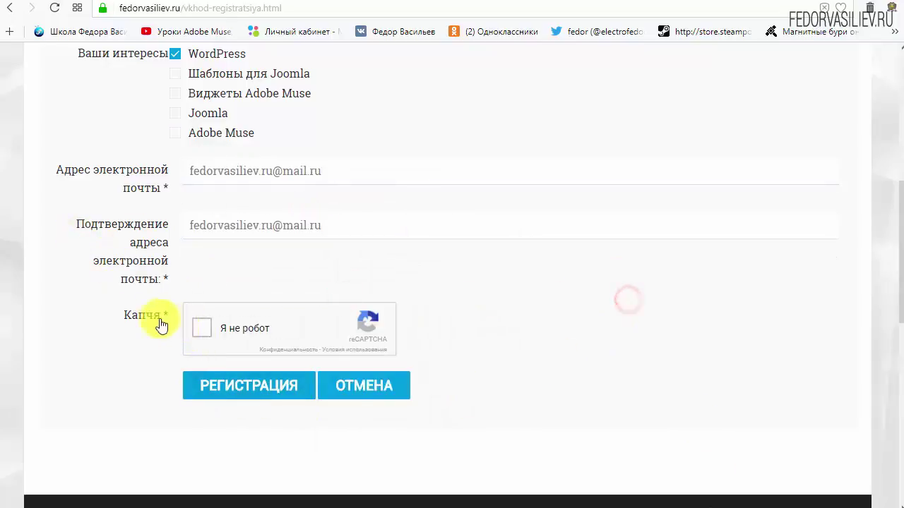
# Tick 'Я не робот', submit the registration, and switch to the mail.ru tab.
pyautogui.click(203, 336)
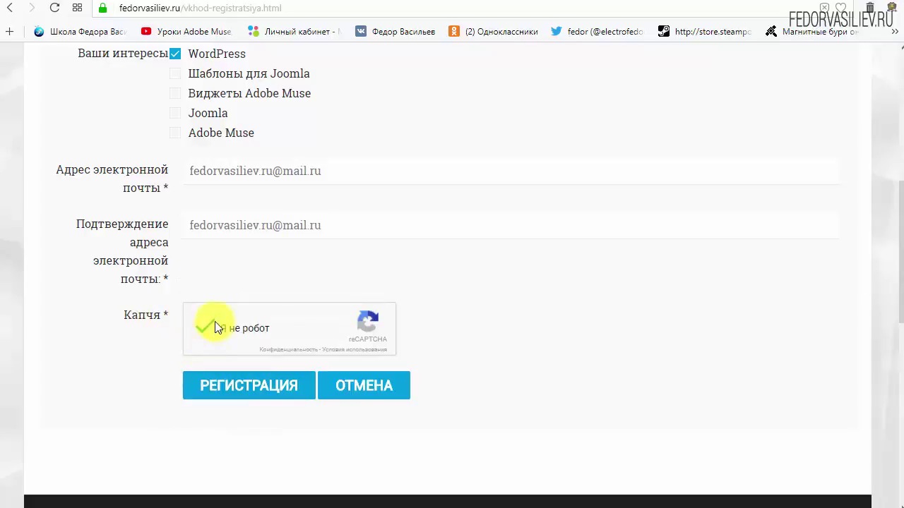
pyautogui.click(214, 387)
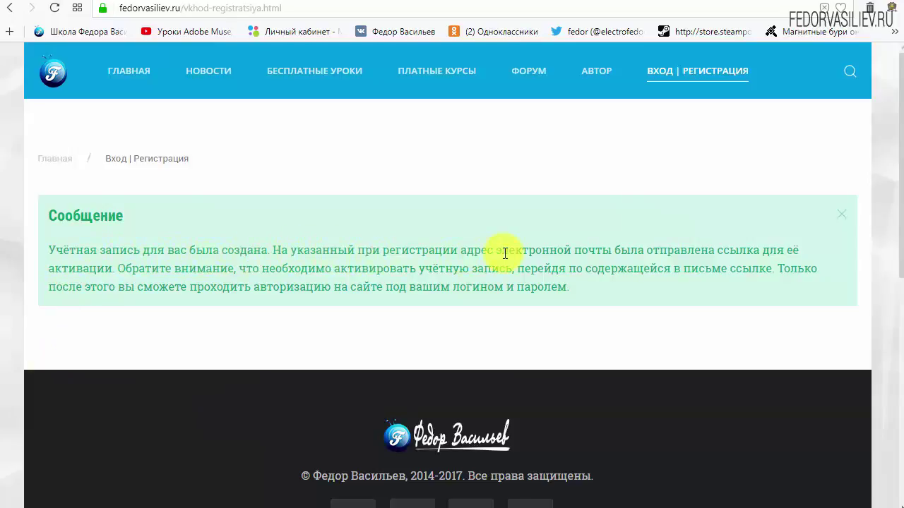
pyautogui.moveTo(507, 253); pyautogui.dragTo(603, 250)
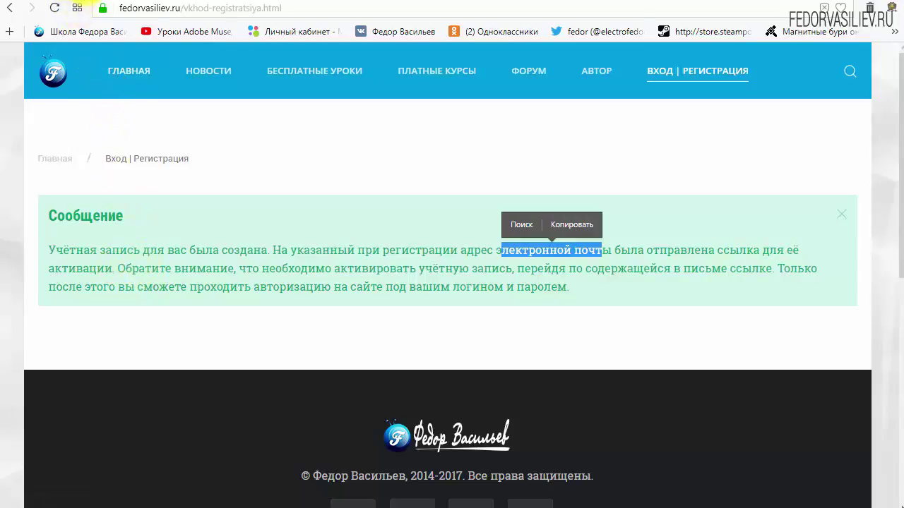
pyautogui.click(70, 8)
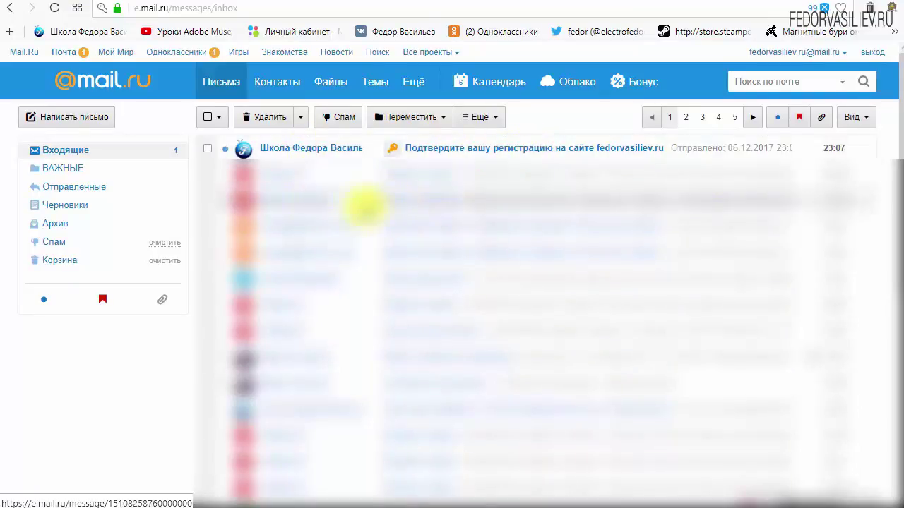
# Open the 'Подтвердите вашу регистрацию' e-mail and review the login and password lines.
pyautogui.click(295, 154)
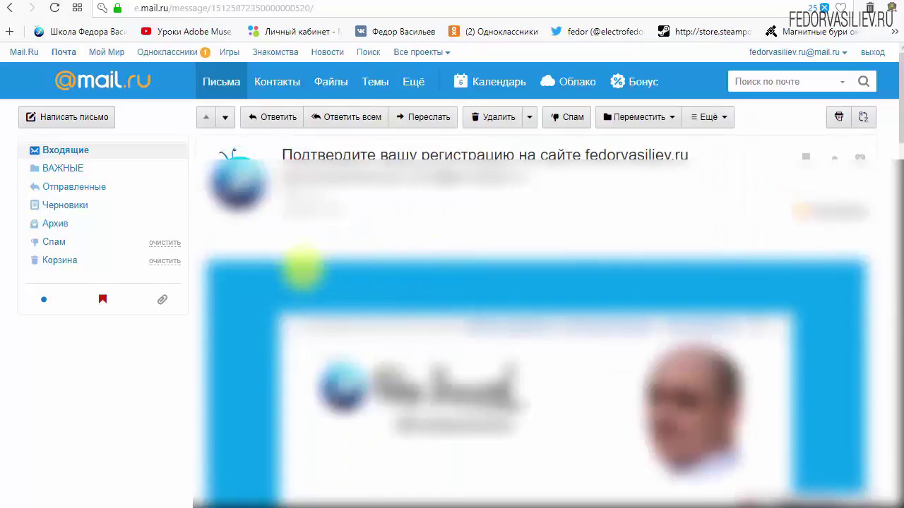
pyautogui.scroll(-3, 303, 262)
pyautogui.scroll(-3, 483, 244)
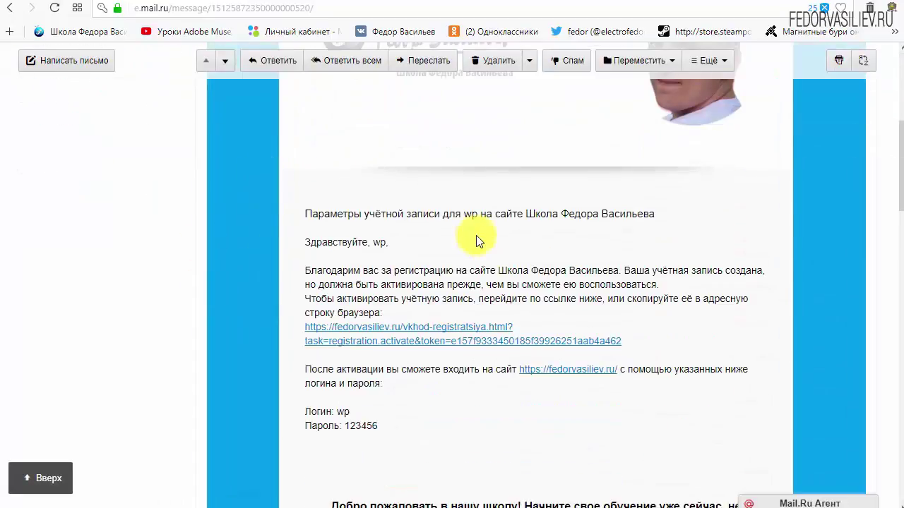
pyautogui.moveTo(384, 360); pyautogui.dragTo(305, 339)
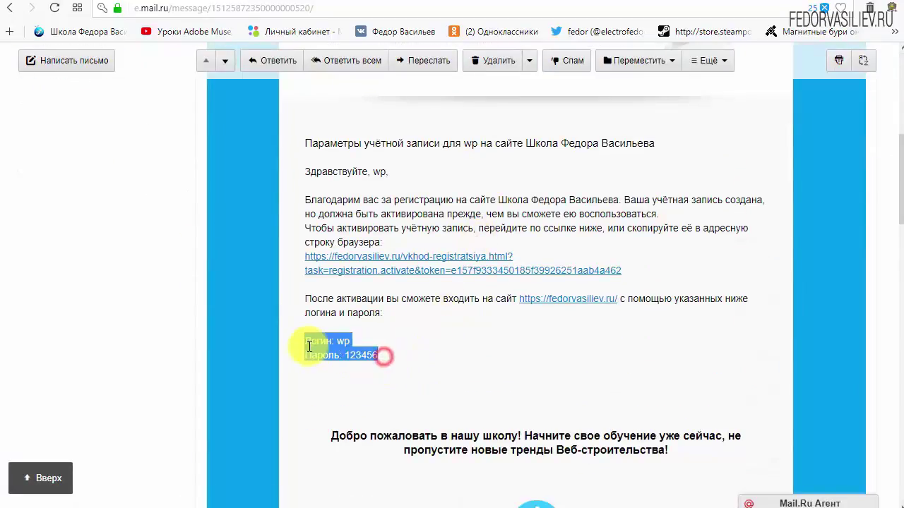
pyautogui.click(460, 345)
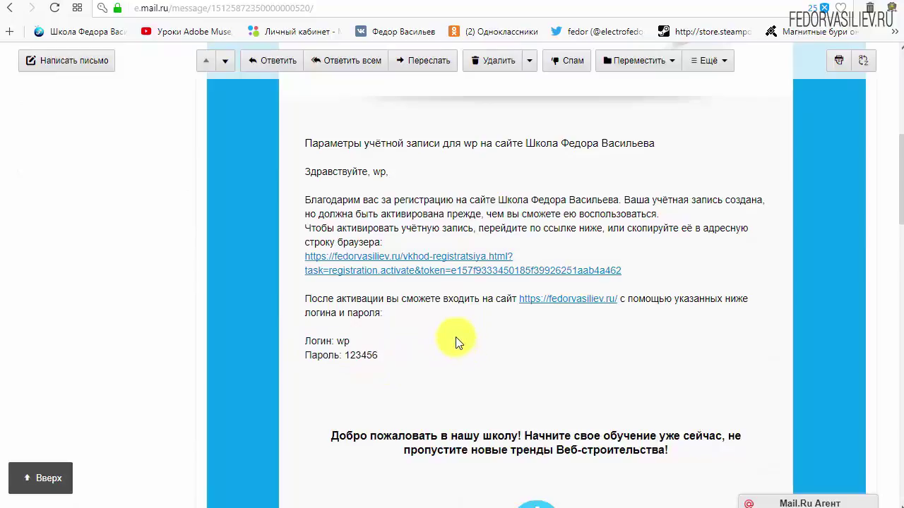
# Follow the activation link in the e-mail to activate the account.
pyautogui.scroll(-6, 451, 337)
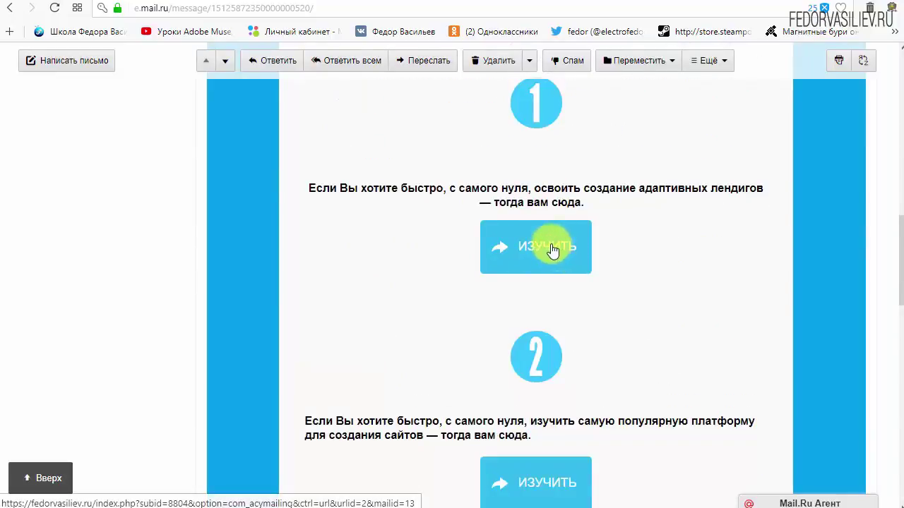
pyautogui.scroll(-3, 543, 283)
pyautogui.scroll(8, 535, 286)
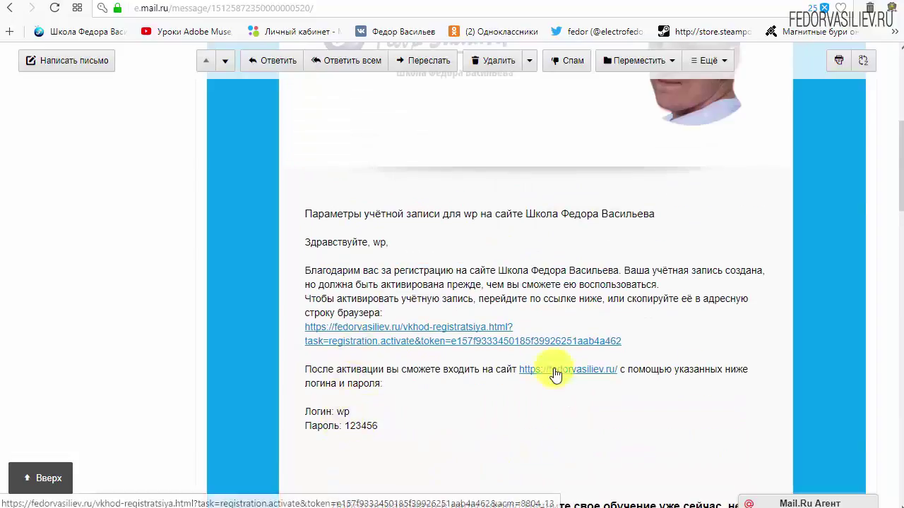
pyautogui.moveTo(661, 339); pyautogui.dragTo(305, 326)
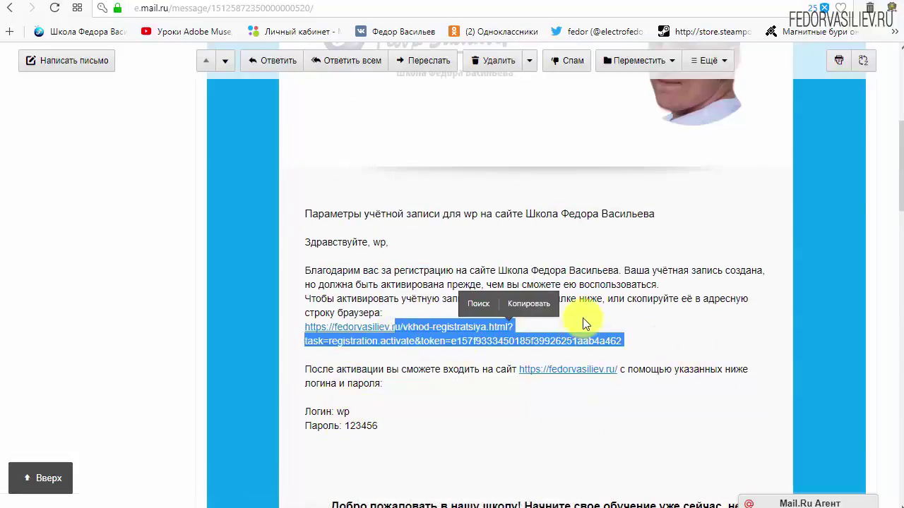
pyautogui.click(583, 317)
pyautogui.click(452, 330)
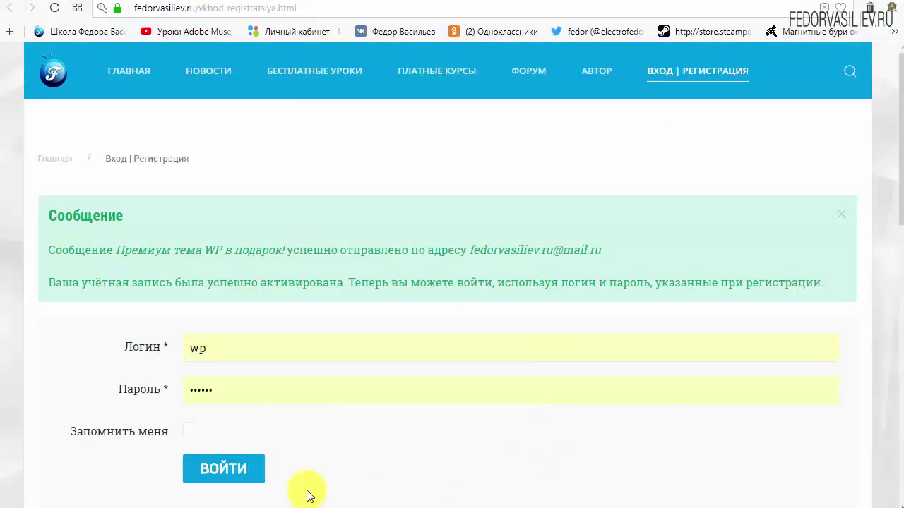
# Highlight the site's activation notice, then return to the Mail.ru inbox message list.
pyautogui.moveTo(51, 214); pyautogui.dragTo(171, 216)
pyautogui.moveTo(51, 248); pyautogui.dragTo(121, 256)
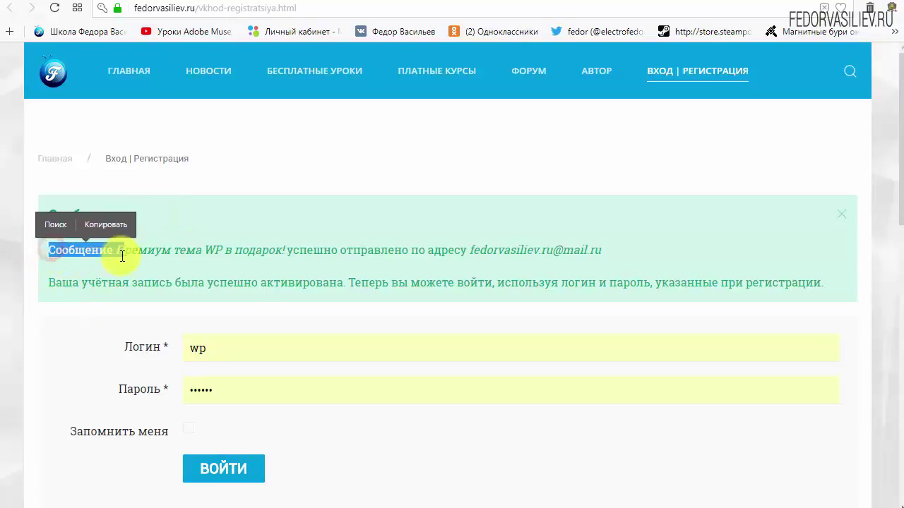
pyautogui.click(120, 254)
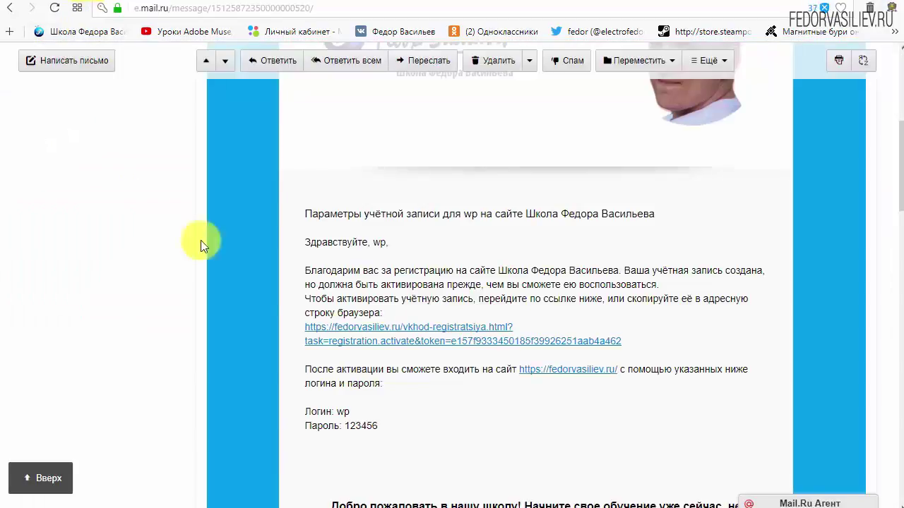
pyautogui.scroll(5, 200, 240)
pyautogui.click(71, 152)
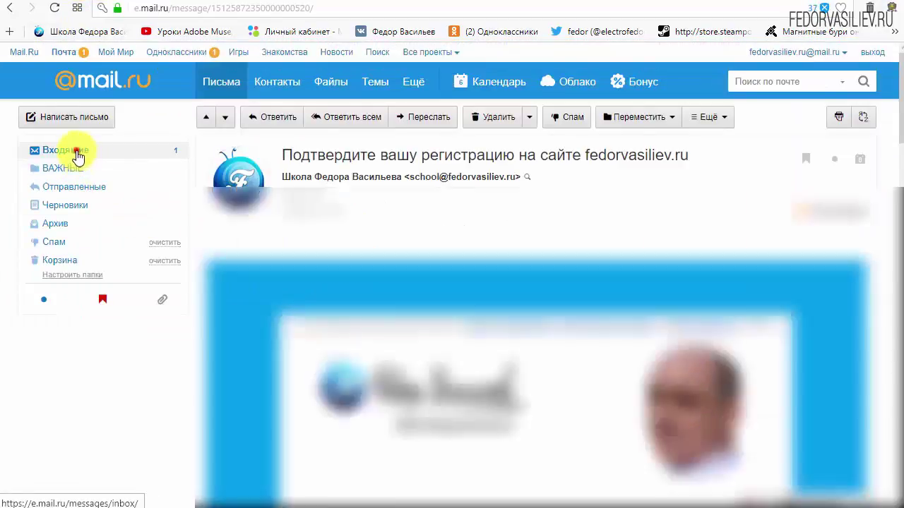